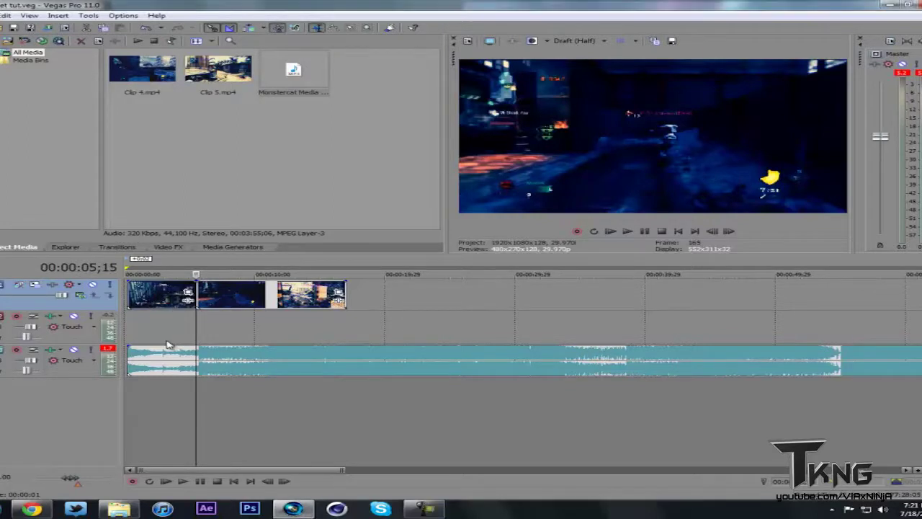
Place a marker at 00:00:05;15, on the cut between the first and second video clips
{"action": "left_click", "coordinate": [238, 333]}
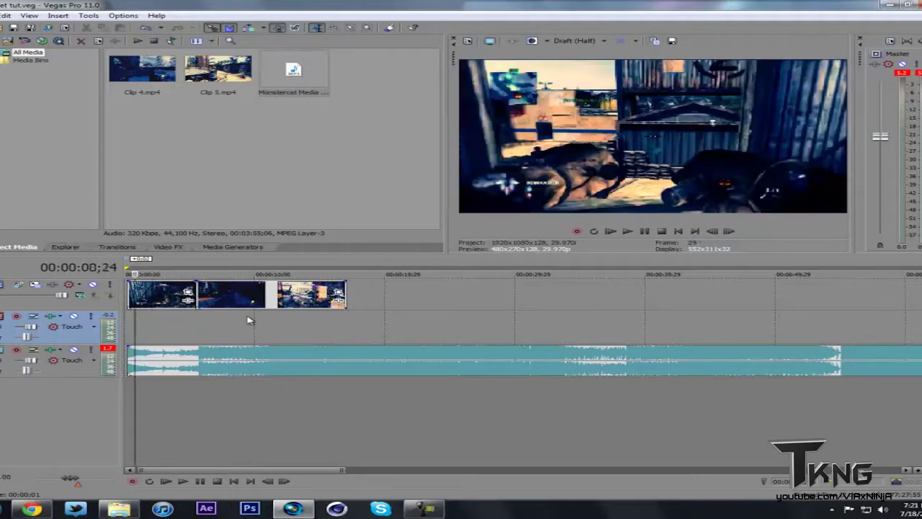
{"action": "key", "text": "space"}
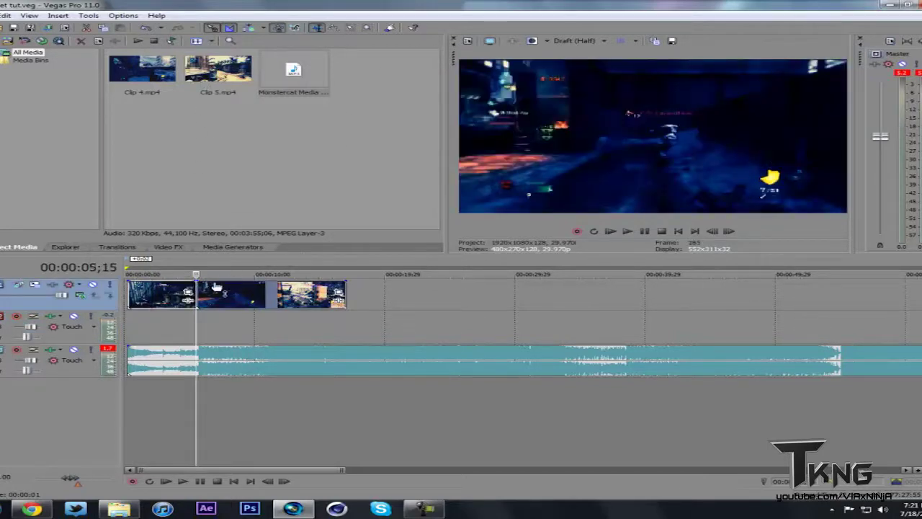
{"action": "key", "text": "Left"}
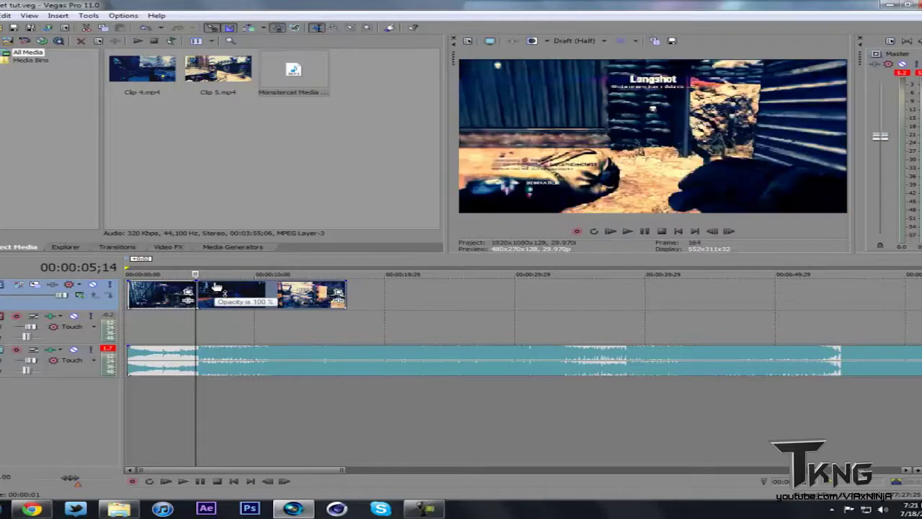
{"action": "key", "text": "Right"}
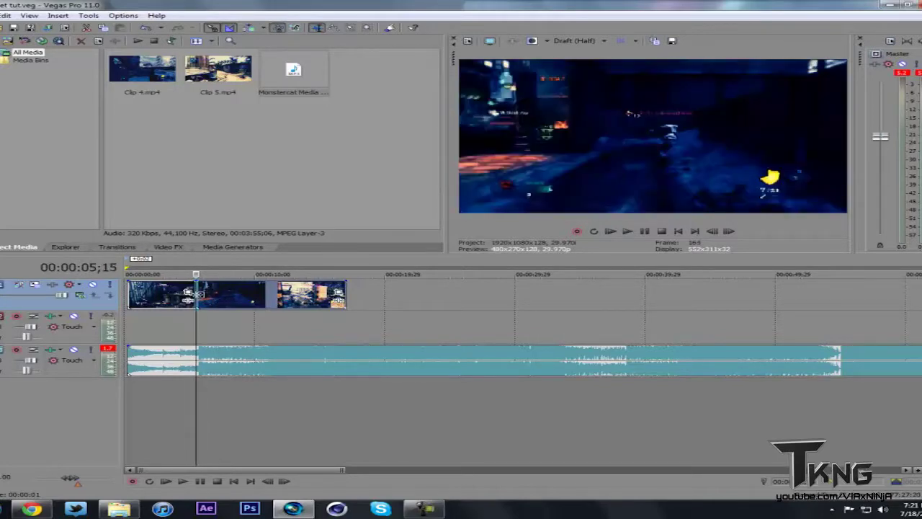
{"action": "key", "text": "m"}
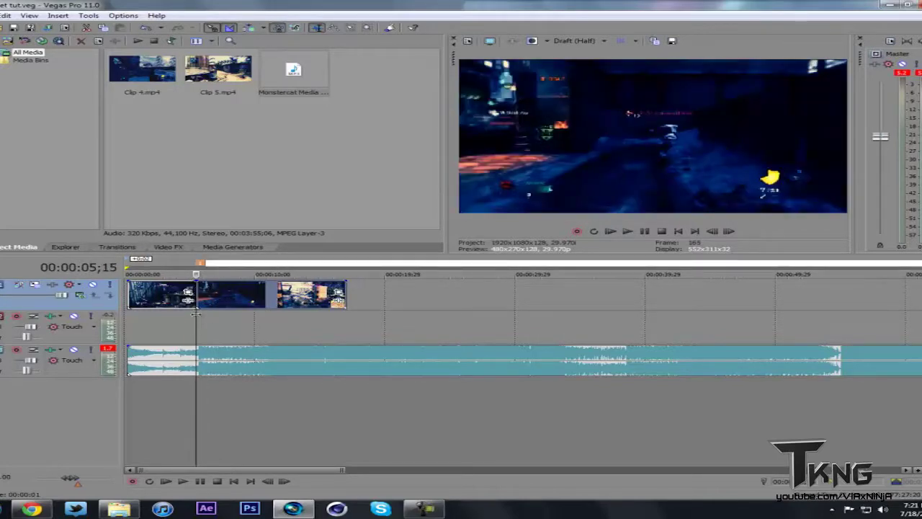
{"action": "left_click", "coordinate": [198, 319]}
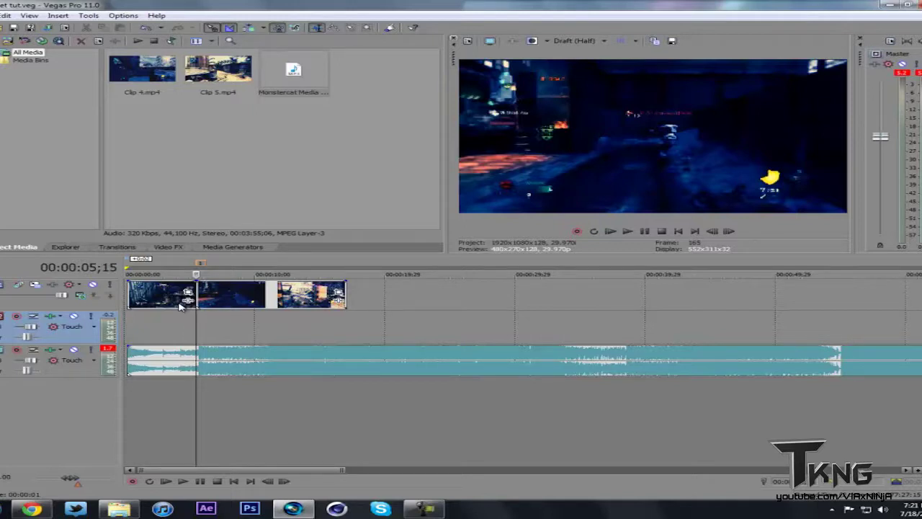
Place a marker named "end" at 00:00:06;20 in the second clip
{"action": "key", "text": "Right"}
{"action": "key", "text": "Right"}
{"action": "key", "text": "Right"}
{"action": "key", "text": "Right"}
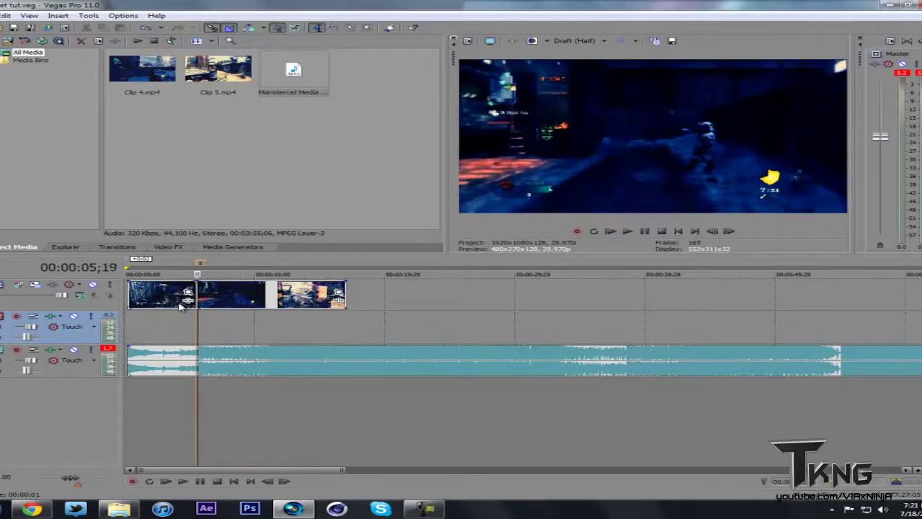
{"action": "key", "text": "Right"}
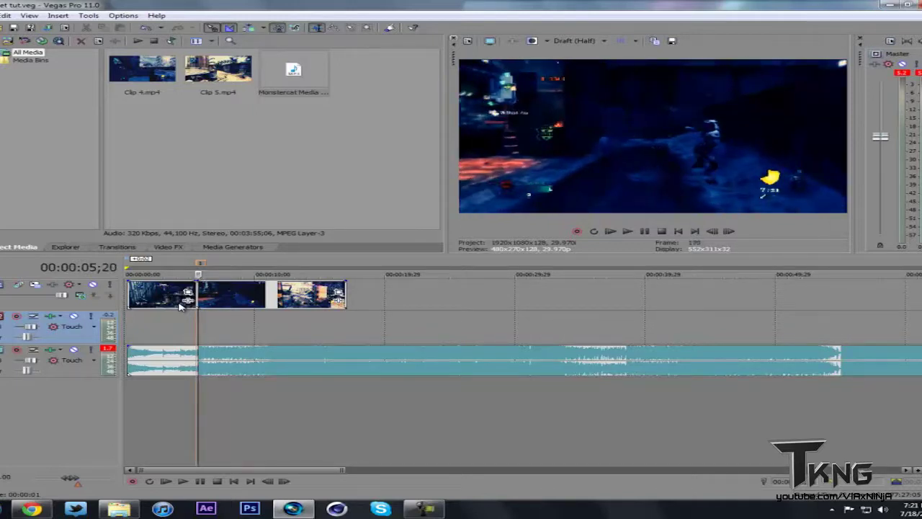
{"action": "key", "text": "Right"}
{"action": "key", "text": "Right"}
{"action": "key", "text": "Right"}
{"action": "key", "text": "Right"}
{"action": "key", "text": "Right"}
{"action": "key", "text": "Right"}
{"action": "key", "text": "Right"}
{"action": "key", "text": "Right"}
{"action": "key", "text": "Right"}
{"action": "key", "text": "Right"}
{"action": "key", "text": "Right"}
{"action": "key", "text": "Right"}
{"action": "key", "text": "Right"}
{"action": "key", "text": "Right"}
{"action": "key", "text": "Right"}
{"action": "key", "text": "Right"}
{"action": "key", "text": "Right"}
{"action": "key", "text": "Right"}
{"action": "key", "text": "Right"}
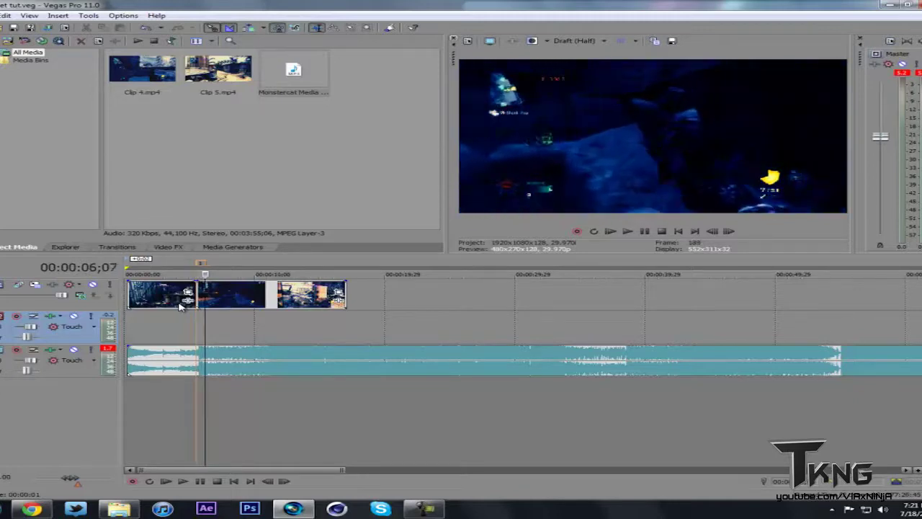
{"action": "key", "text": "Right"}
{"action": "key", "text": "Right"}
{"action": "key", "text": "Right"}
{"action": "key", "text": "Right"}
{"action": "key", "text": "Right"}
{"action": "key", "text": "Right"}
{"action": "key", "text": "Right"}
{"action": "key", "text": "Right"}
{"action": "key", "text": "Right"}
{"action": "key", "text": "Right"}
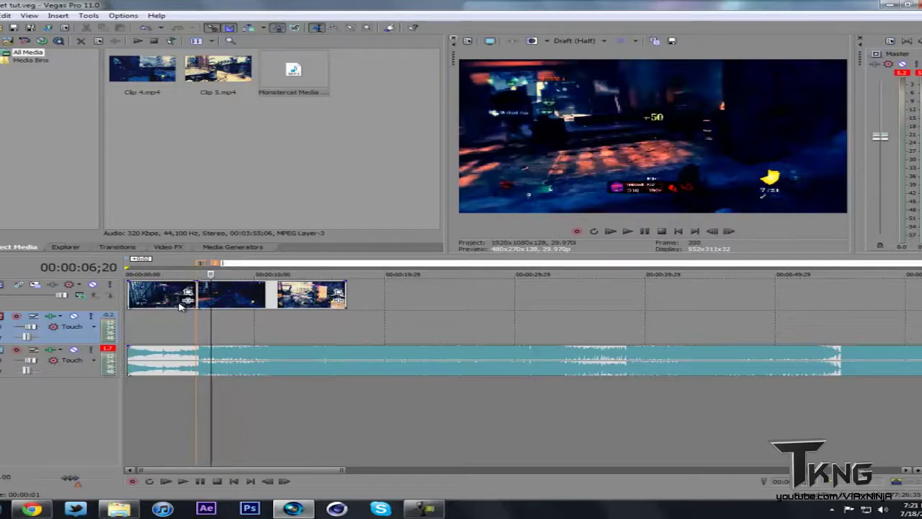
{"action": "type", "text": "end"}
{"action": "key", "text": "Return"}
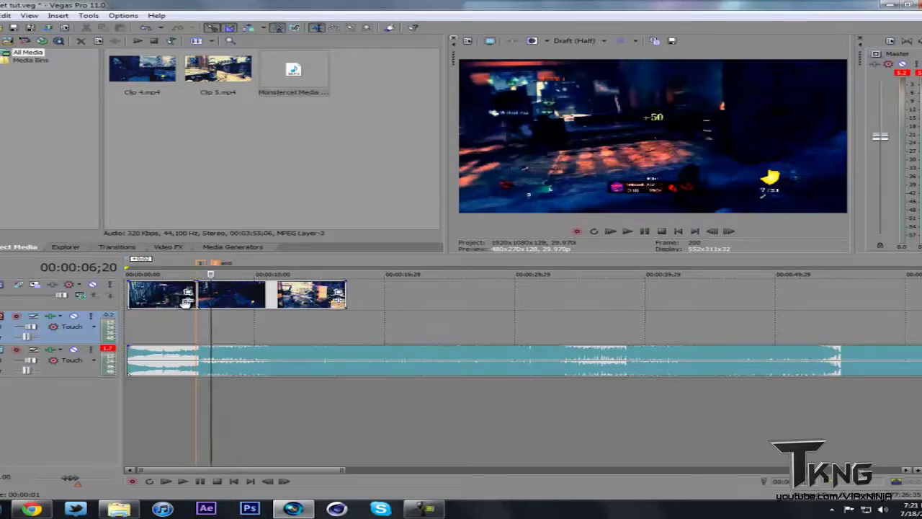
Place a marker named "start" at 00:00:04;10 in the first clip
{"action": "left_click", "coordinate": [203, 270]}
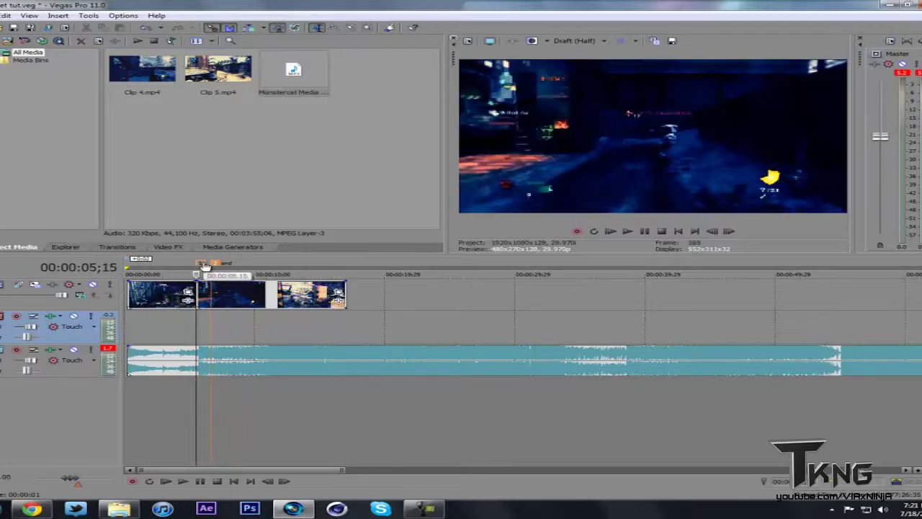
{"action": "key", "text": "Left"}
{"action": "key", "text": "Left"}
{"action": "key", "text": "Left"}
{"action": "key", "text": "Left"}
{"action": "key", "text": "Left"}
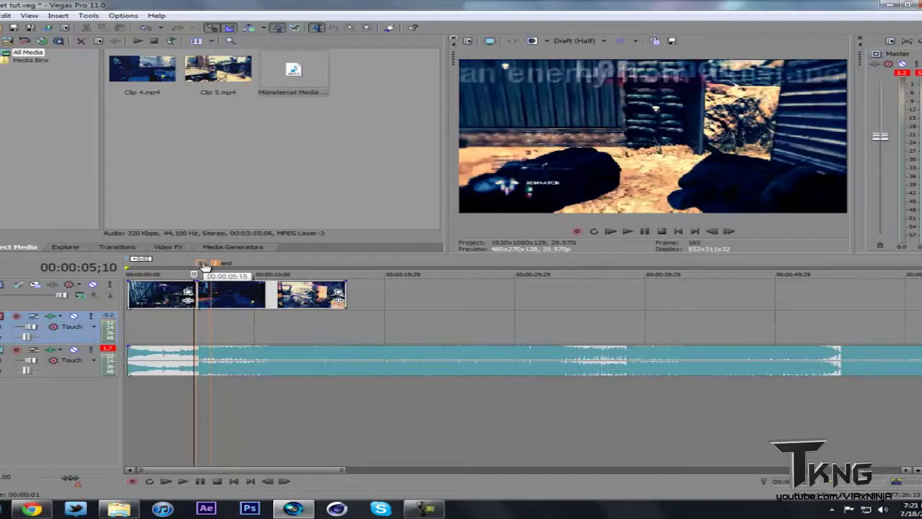
{"action": "key", "text": "Left"}
{"action": "key", "text": "Left"}
{"action": "key", "text": "Left"}
{"action": "key", "text": "Left"}
{"action": "key", "text": "Left"}
{"action": "key", "text": "Left"}
{"action": "key", "text": "Left"}
{"action": "key", "text": "Left"}
{"action": "key", "text": "Left"}
{"action": "key", "text": "Left"}
{"action": "key", "text": "Left"}
{"action": "key", "text": "Left"}
{"action": "key", "text": "Left"}
{"action": "key", "text": "Left"}
{"action": "key", "text": "Left"}
{"action": "key", "text": "Left"}
{"action": "key", "text": "Left"}
{"action": "key", "text": "Left"}
{"action": "key", "text": "Left"}
{"action": "key", "text": "Left"}
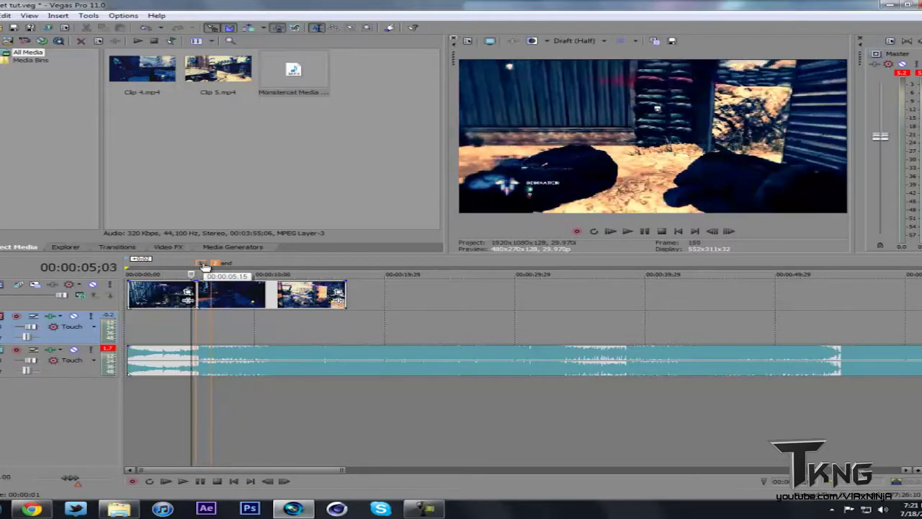
{"action": "key", "text": "Left"}
{"action": "key", "text": "Left"}
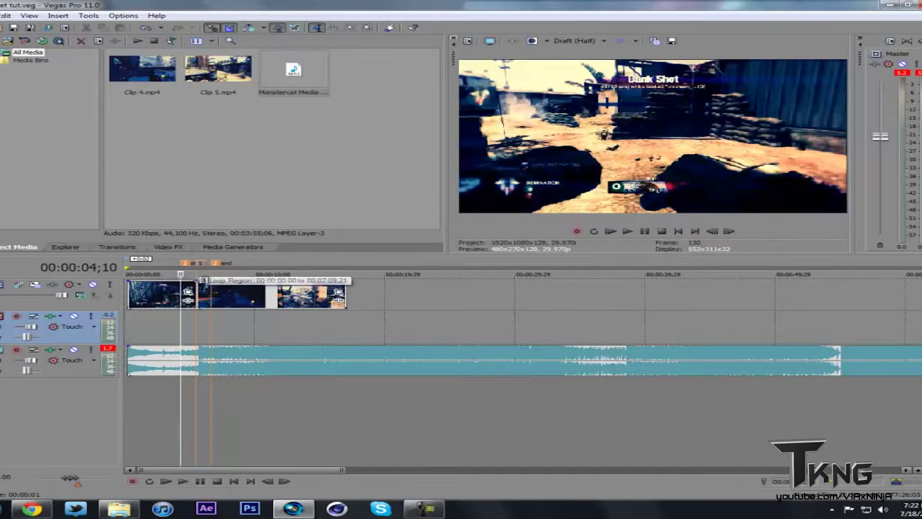
Extend the first clip's start edge to the beginning of the timeline and shift the music event to start there too
{"action": "scroll", "coordinate": [191, 319], "scroll_direction": "up", "scroll_amount": 5}
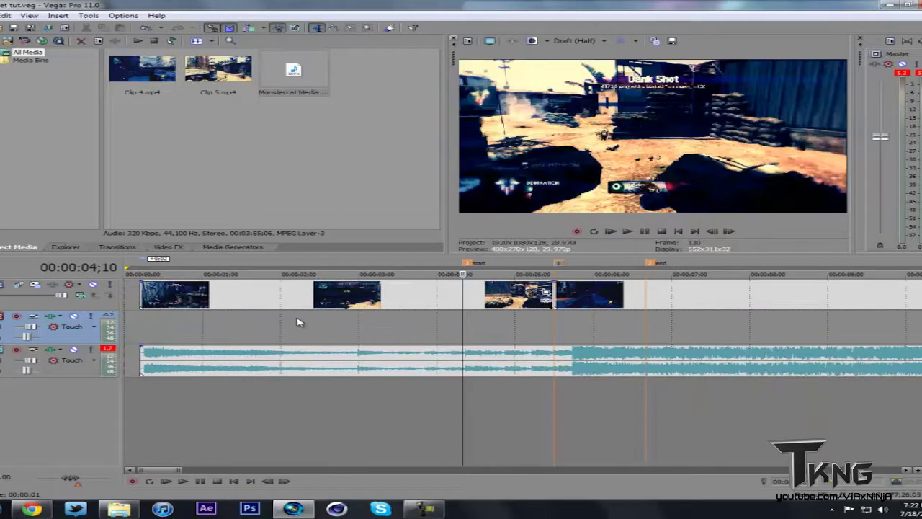
{"action": "left_click_drag", "start_coordinate": [142, 292], "coordinate": [125, 291]}
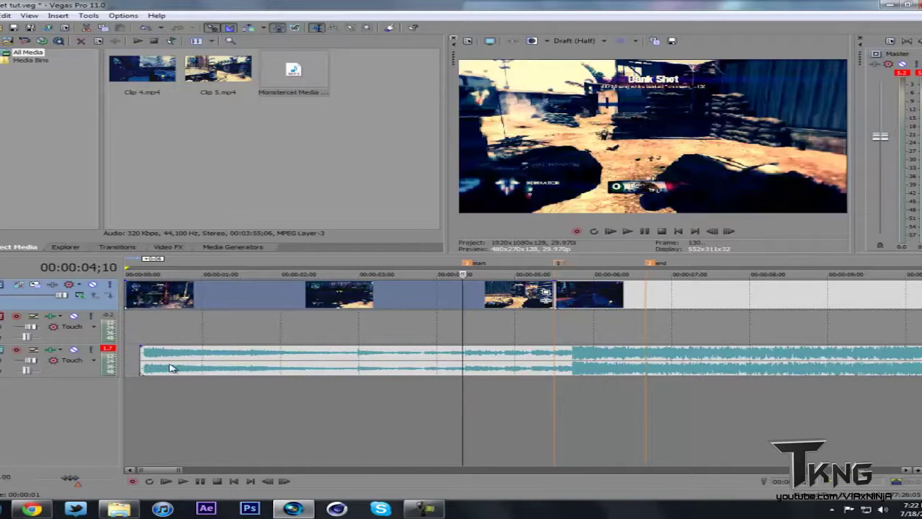
{"action": "left_click_drag", "start_coordinate": [169, 369], "coordinate": [153, 369]}
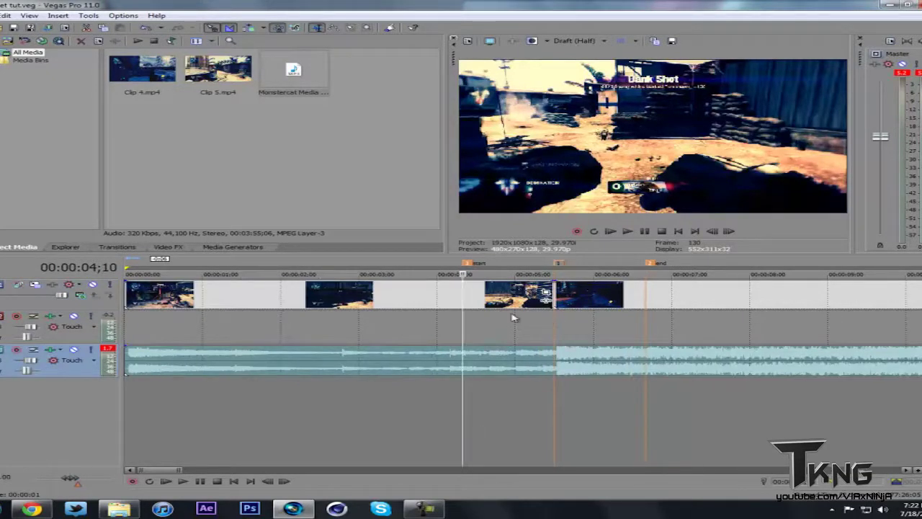
{"action": "left_click", "coordinate": [556, 267]}
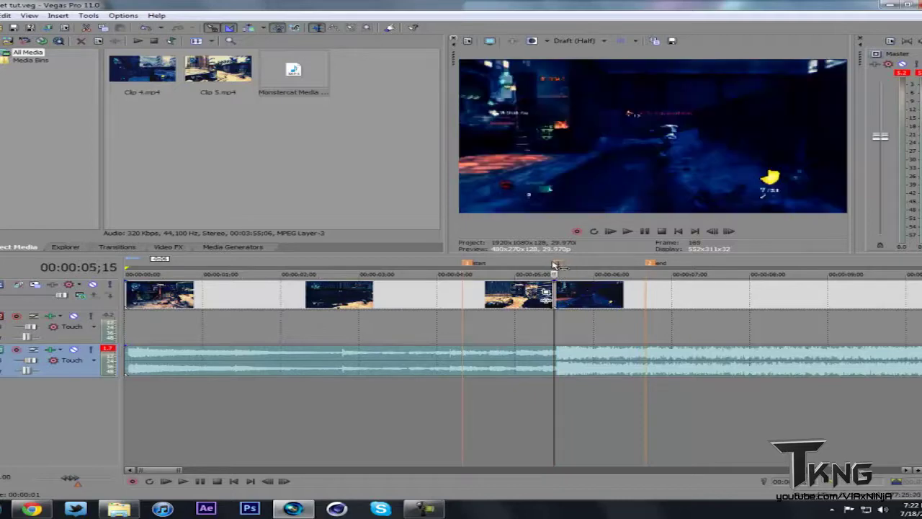
{"action": "left_click", "coordinate": [463, 266]}
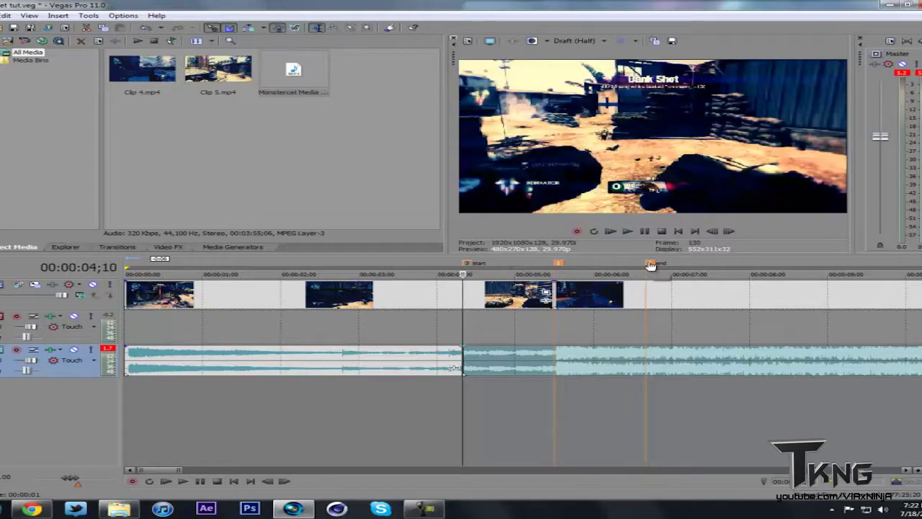
{"action": "key", "text": "ctrl+z"}
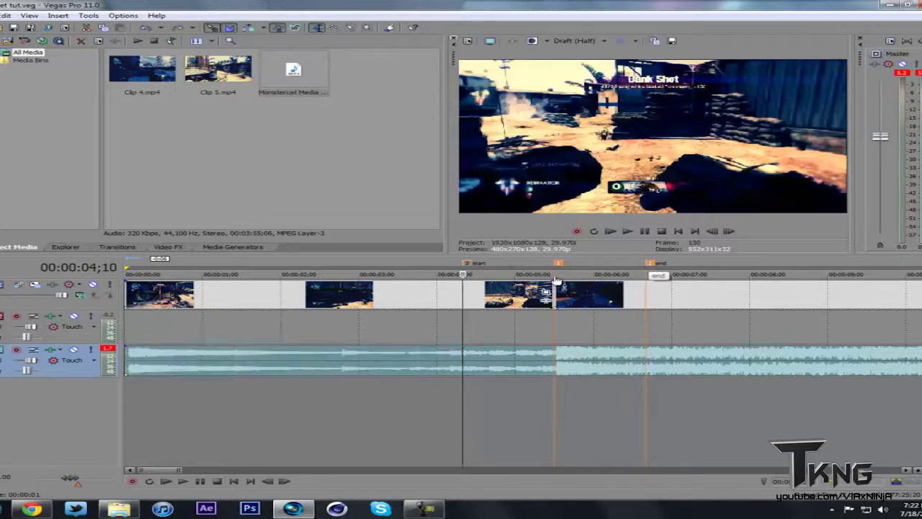
Split the first video clip at the start marker and the second video clip at the end marker
{"action": "left_click", "coordinate": [466, 287]}
{"action": "key", "text": "s"}
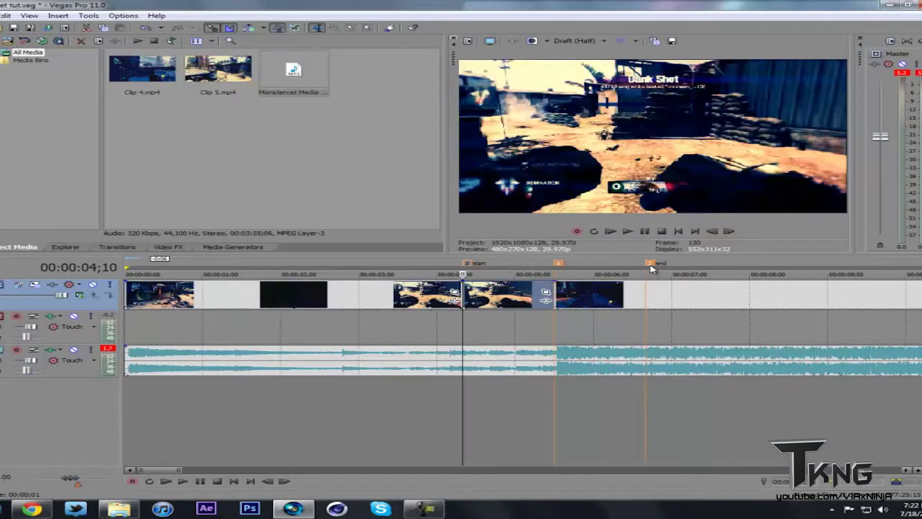
{"action": "left_click", "coordinate": [645, 295]}
{"action": "key", "text": "s"}
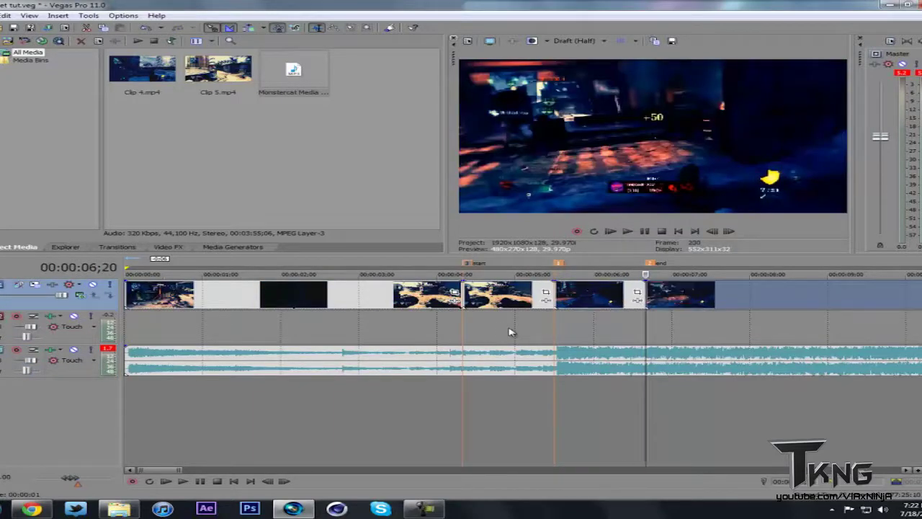
Set the loop region from the start marker to the end marker and render it as Offset tut.mp4 into the Clips to Edit folder
{"action": "double_click", "coordinate": [497, 300]}
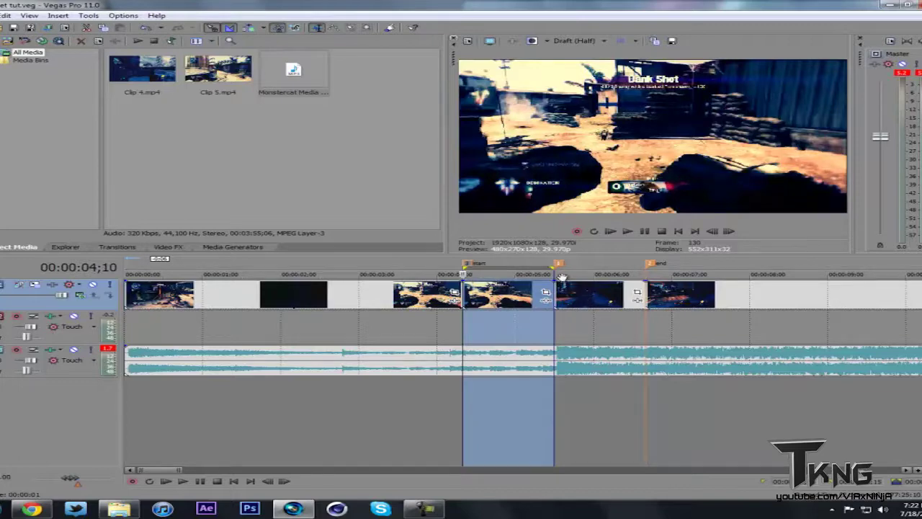
{"action": "left_click_drag", "start_coordinate": [562, 277], "coordinate": [646, 278]}
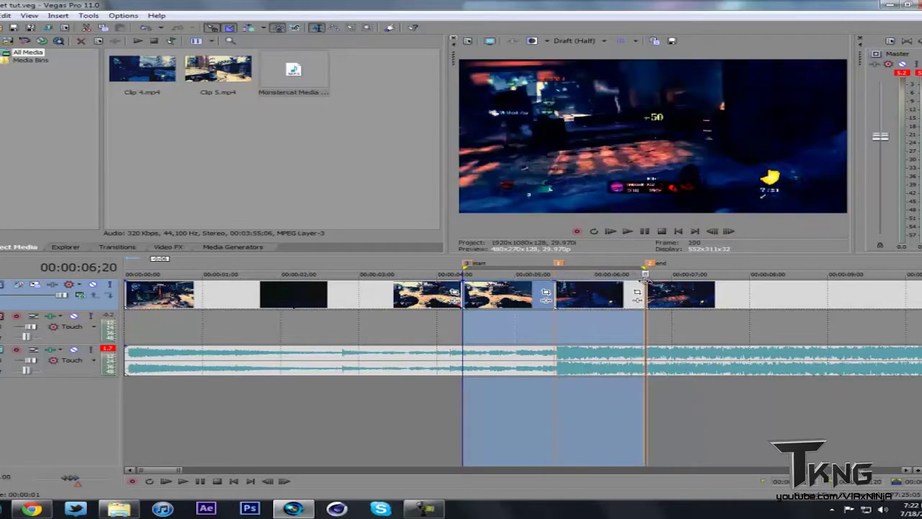
{"action": "left_click", "coordinate": [6, 15]}
{"action": "left_click", "coordinate": [10, 84]}
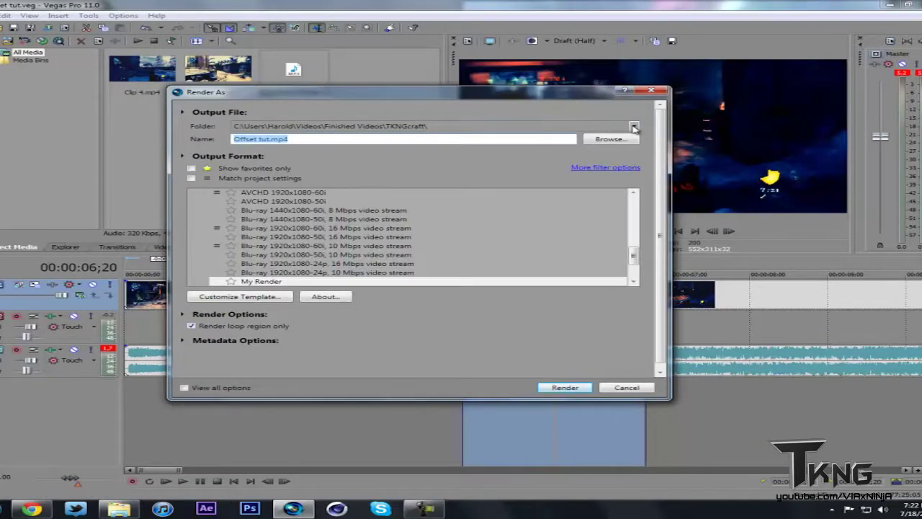
{"action": "left_click", "coordinate": [634, 127]}
{"action": "left_click", "coordinate": [346, 139]}
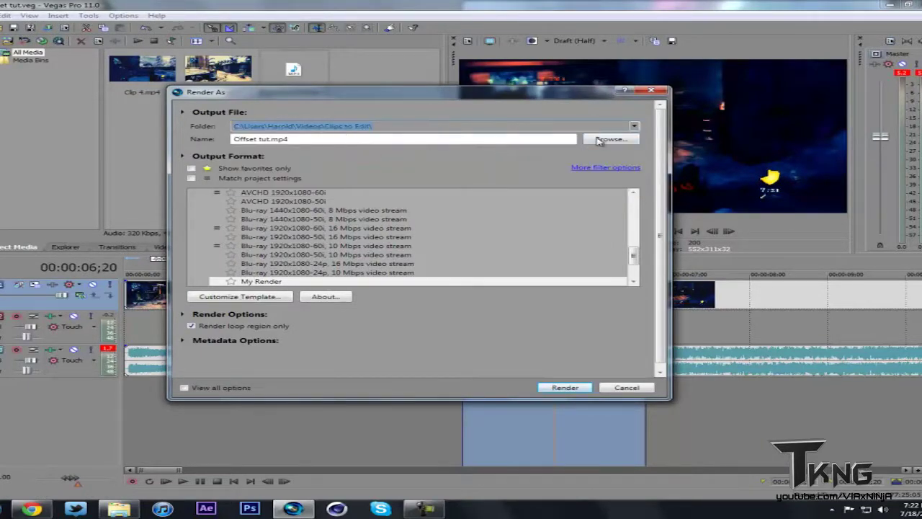
{"action": "left_click", "coordinate": [564, 388]}
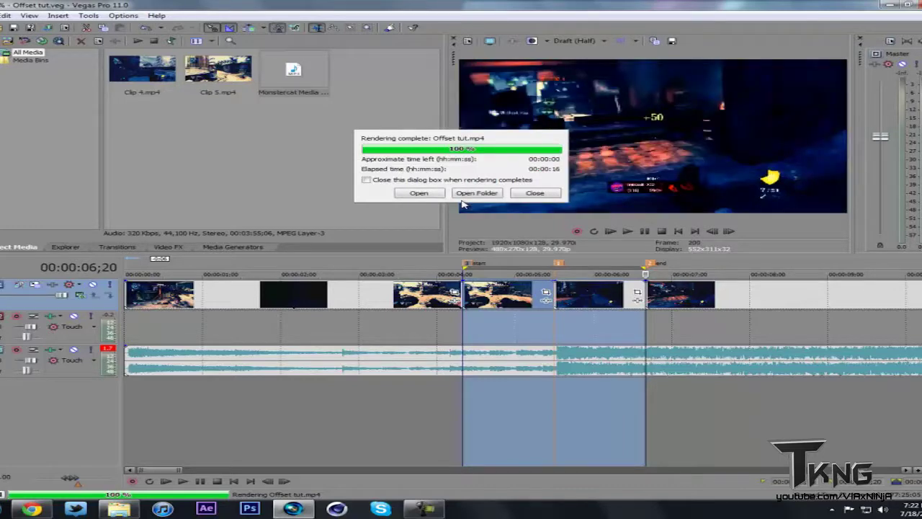
Open the rendered file's folder beside the project and delete the two video pieces between the start and end markers
{"action": "left_click", "coordinate": [494, 193]}
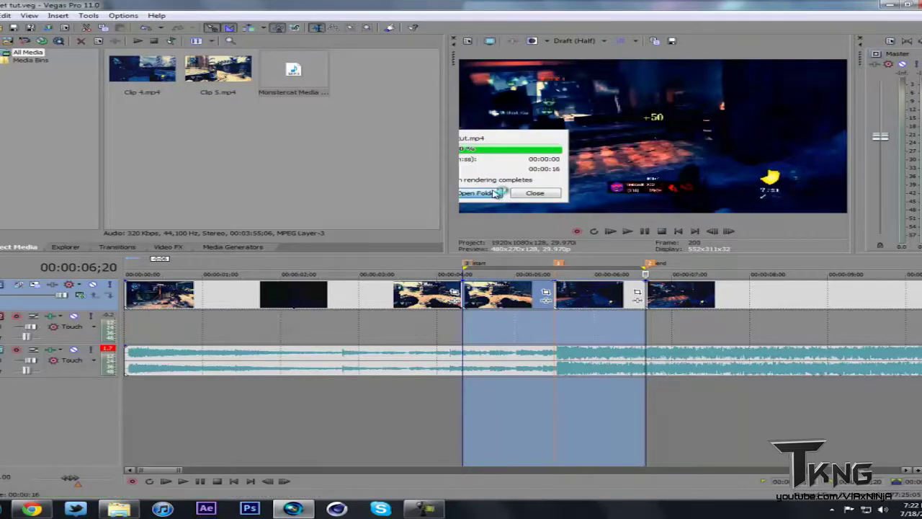
{"action": "left_click_drag", "start_coordinate": [280, 20], "coordinate": [3, 209]}
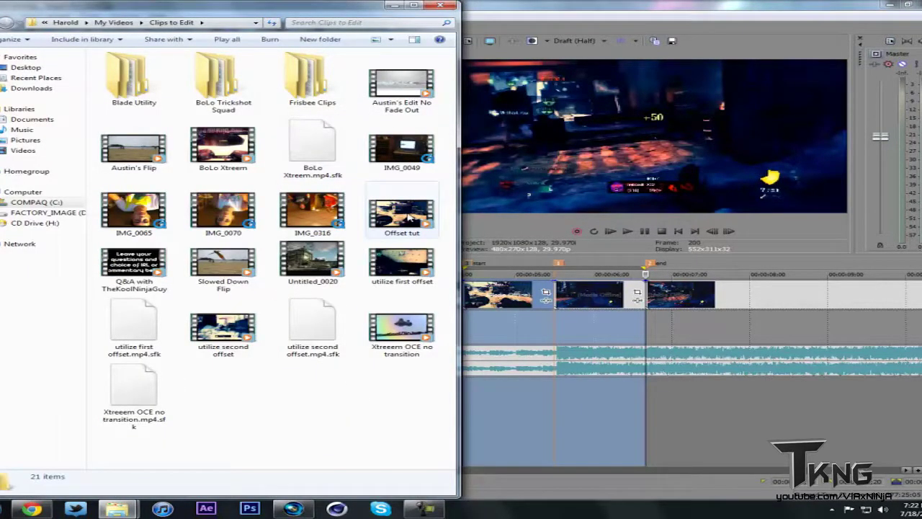
{"action": "left_click", "coordinate": [510, 327]}
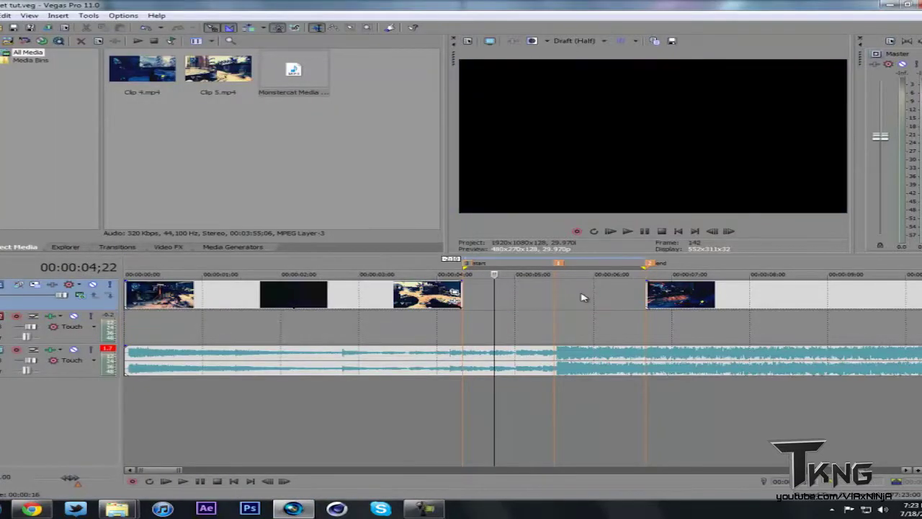
Insert the rendered Offset tut video from the Clips to Edit folder into the gap between the start and end markers
{"action": "mouse_move", "coordinate": [116, 509]}
{"action": "left_click", "coordinate": [225, 439]}
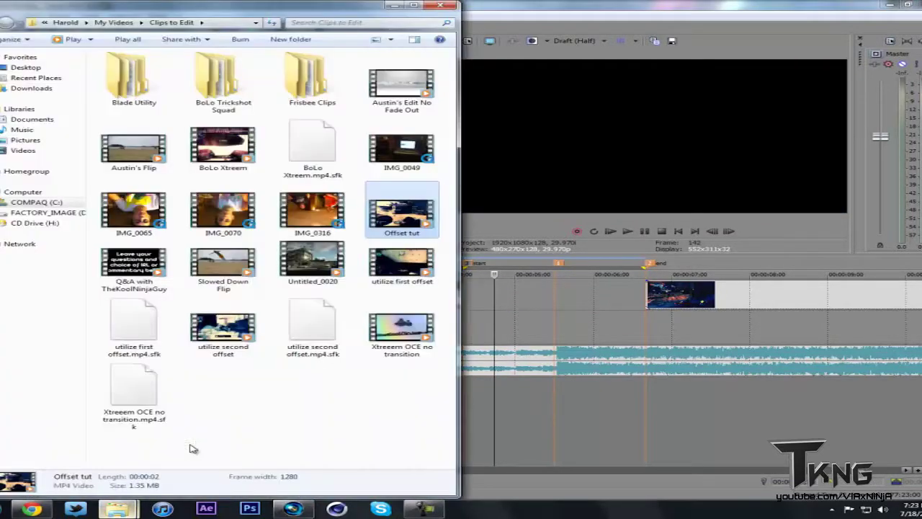
{"action": "left_click_drag", "start_coordinate": [403, 216], "coordinate": [479, 299]}
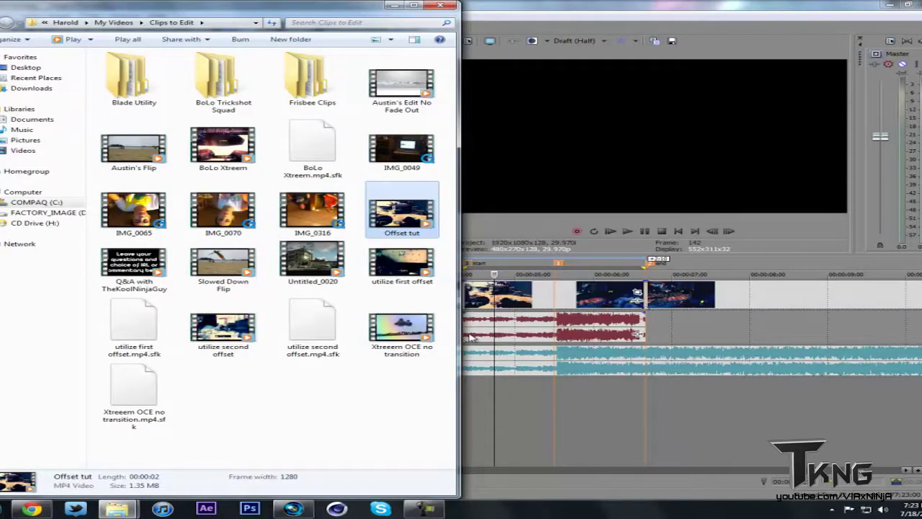
Delete the audio of the inserted Offset tut clip and play its video from the start marker
{"action": "left_click", "coordinate": [475, 296]}
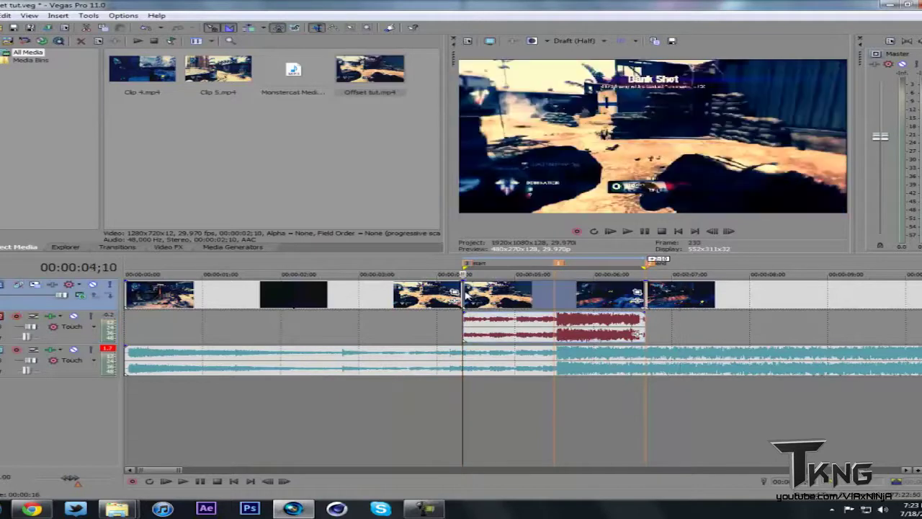
{"action": "left_click", "coordinate": [515, 326]}
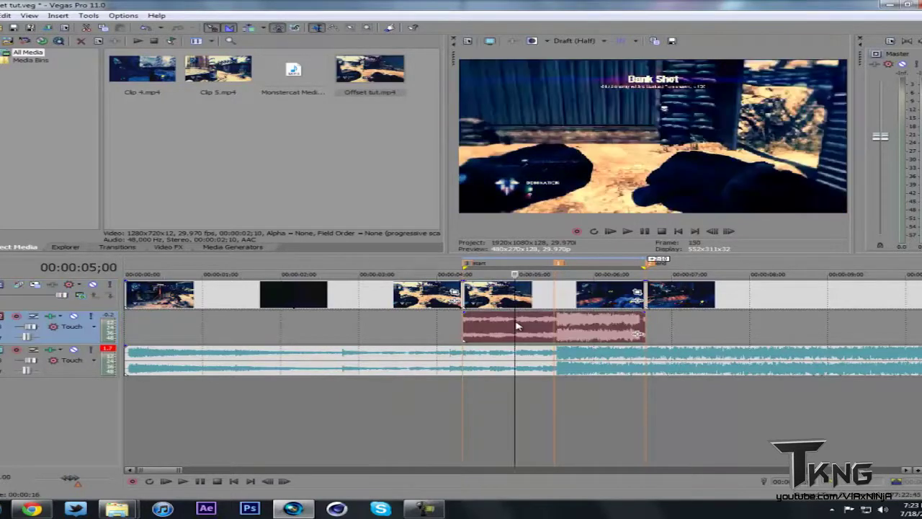
{"action": "key", "text": "Delete"}
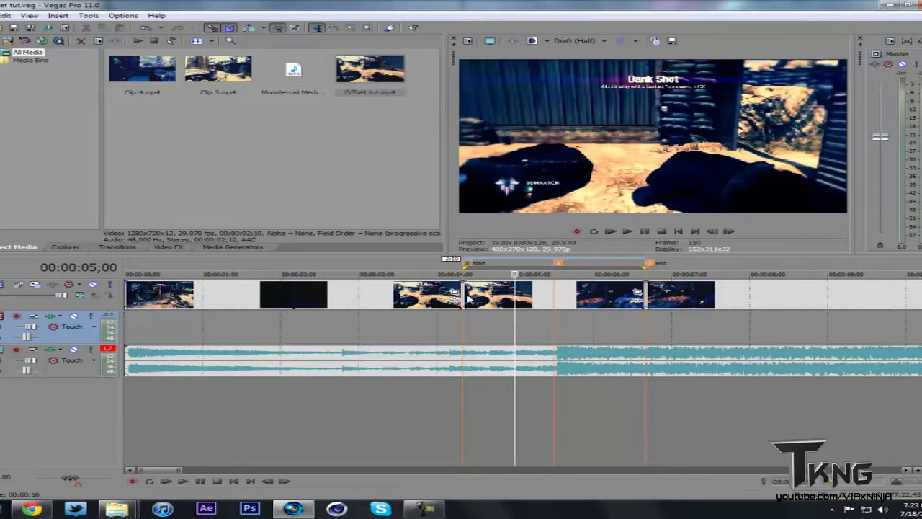
{"action": "left_click", "coordinate": [468, 298]}
{"action": "key", "text": "space"}
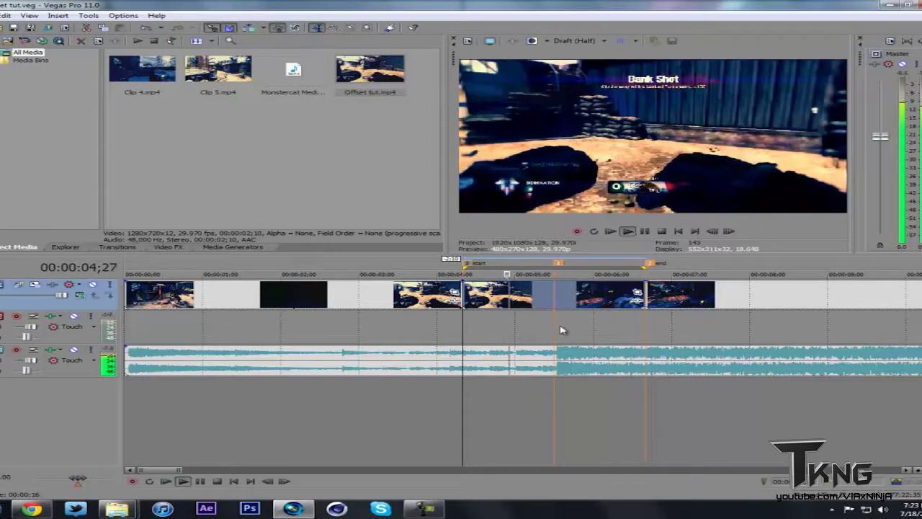
{"action": "key", "text": "space"}
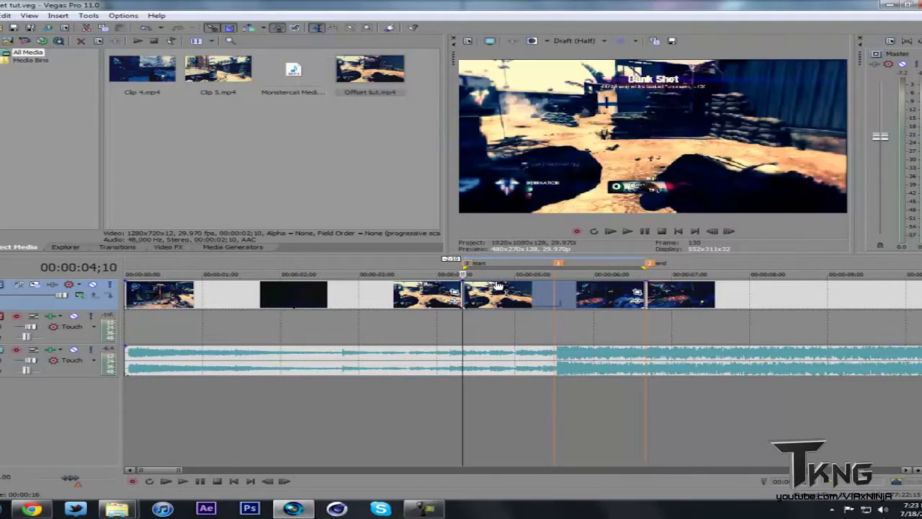
Apply the TV Simulator effect with the Reset to None preset to the Offset tut clip
{"action": "left_click", "coordinate": [168, 248]}
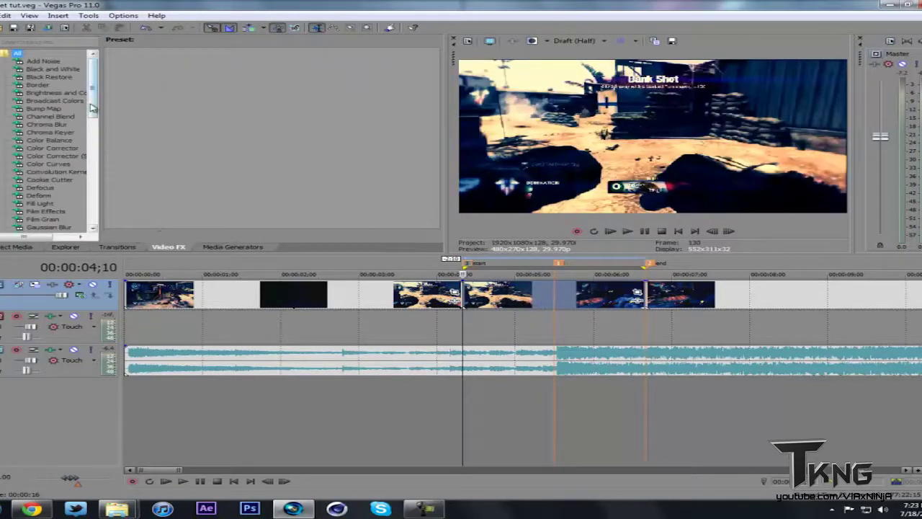
{"action": "scroll", "coordinate": [49, 169], "scroll_direction": "down", "scroll_amount": 15}
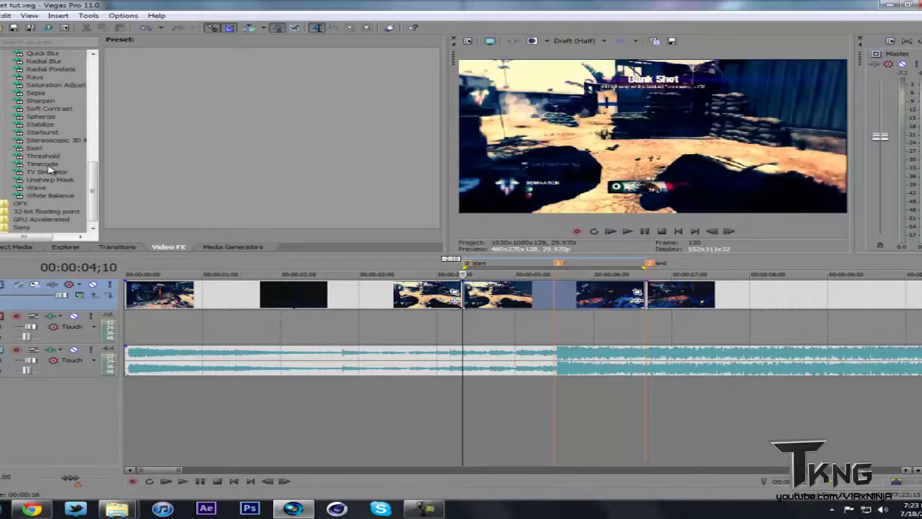
{"action": "left_click", "coordinate": [48, 172]}
{"action": "left_click_drag", "start_coordinate": [331, 75], "coordinate": [339, 111]}
{"action": "left_click_drag", "start_coordinate": [487, 292], "coordinate": [495, 305]}
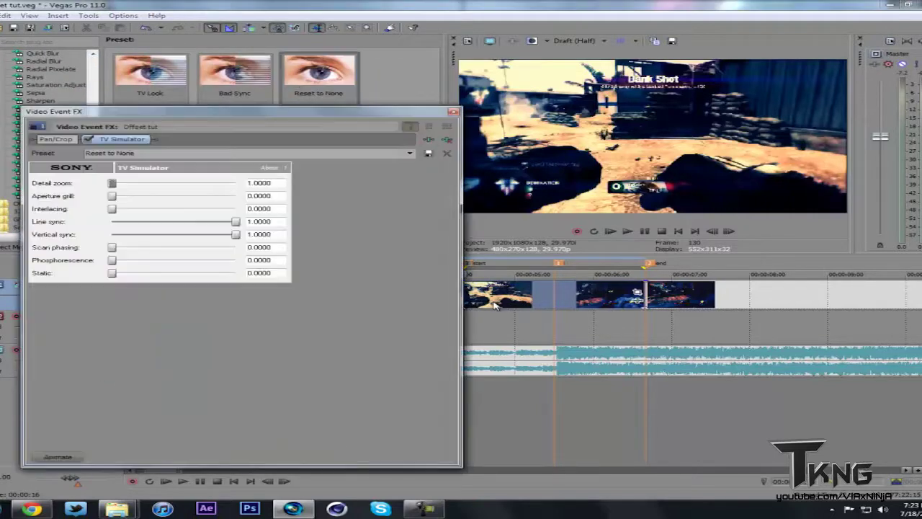
Animate TV Simulator with the cursor synced to the media timeline, keyframing Vertical sync at 0.1 on the middle marker
{"action": "left_click", "coordinate": [58, 456]}
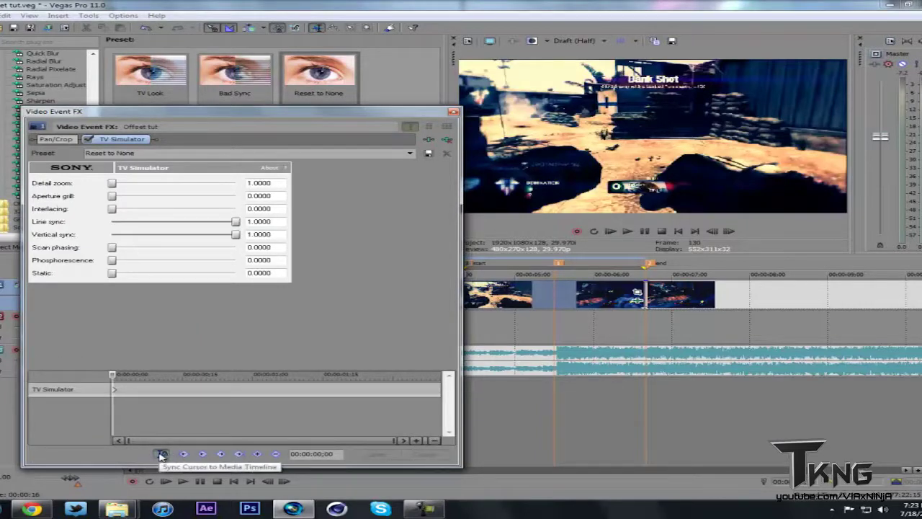
{"action": "left_click", "coordinate": [153, 421]}
{"action": "left_click", "coordinate": [239, 416]}
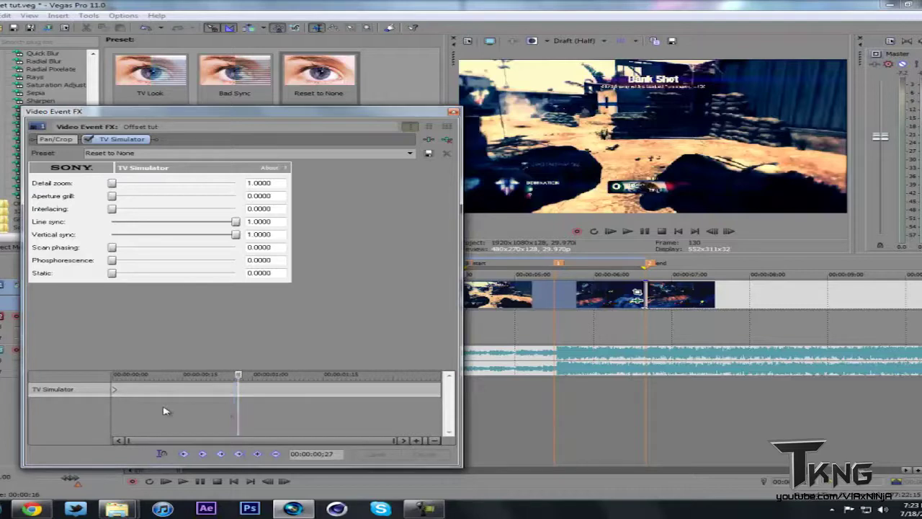
{"action": "left_click", "coordinate": [161, 452]}
{"action": "left_click_drag", "start_coordinate": [154, 426], "coordinate": [302, 417]}
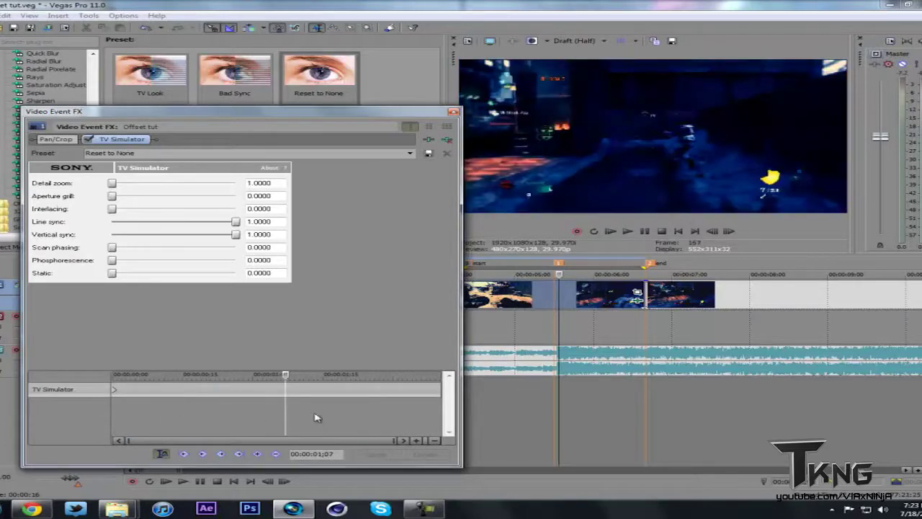
{"action": "left_click", "coordinate": [555, 268]}
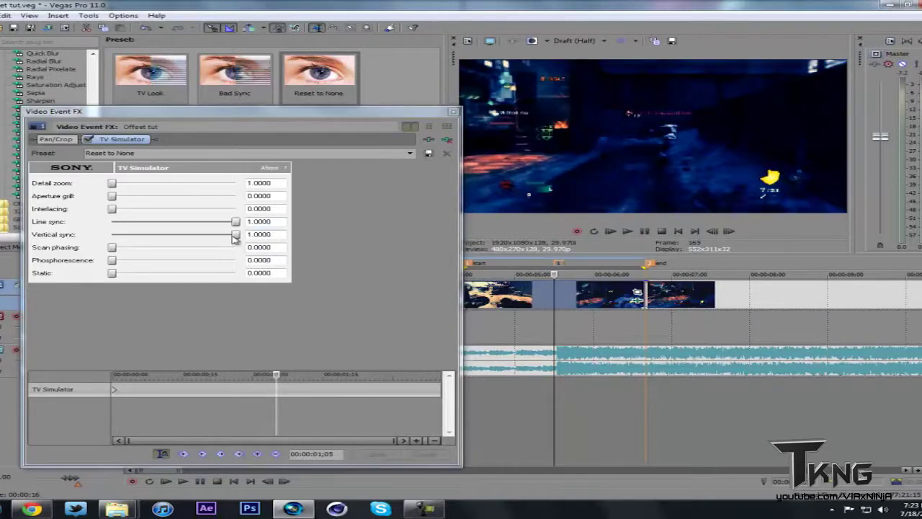
{"action": "left_click_drag", "start_coordinate": [235, 234], "coordinate": [127, 233]}
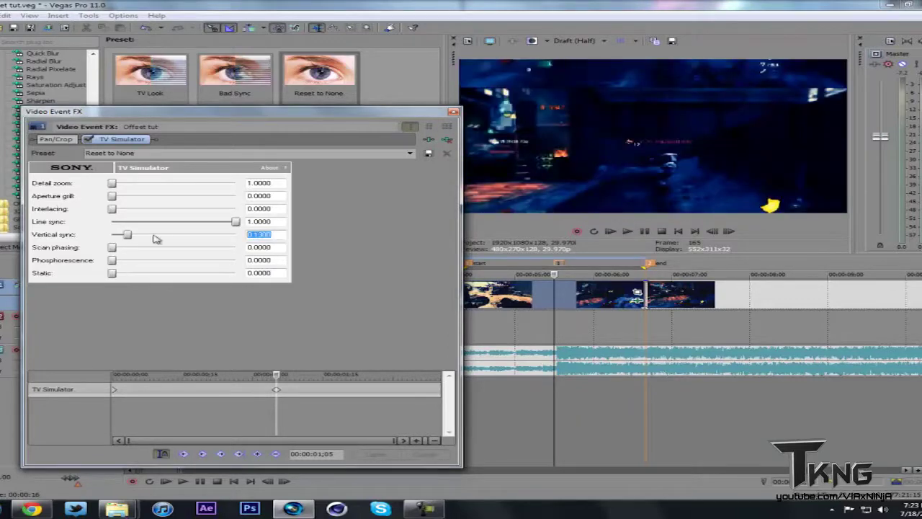
{"action": "key", "text": "Return"}
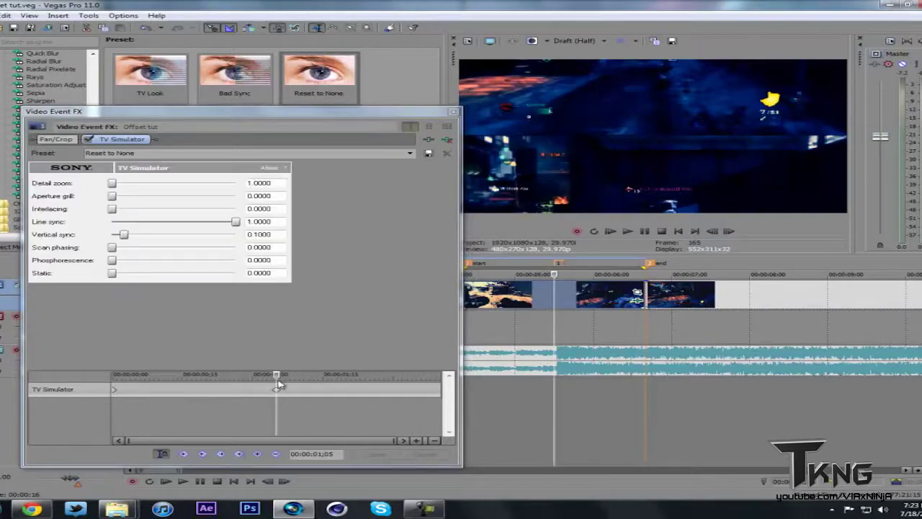
Keyframe TV Simulator's Vertical sync at 1.0 at the end of the clip and close the effect settings
{"action": "mouse_move", "coordinate": [289, 377]}
{"action": "left_mouse_down"}
{"action": "mouse_move", "coordinate": [441, 376]}
{"action": "mouse_move", "coordinate": [441, 394]}
{"action": "left_mouse_up"}
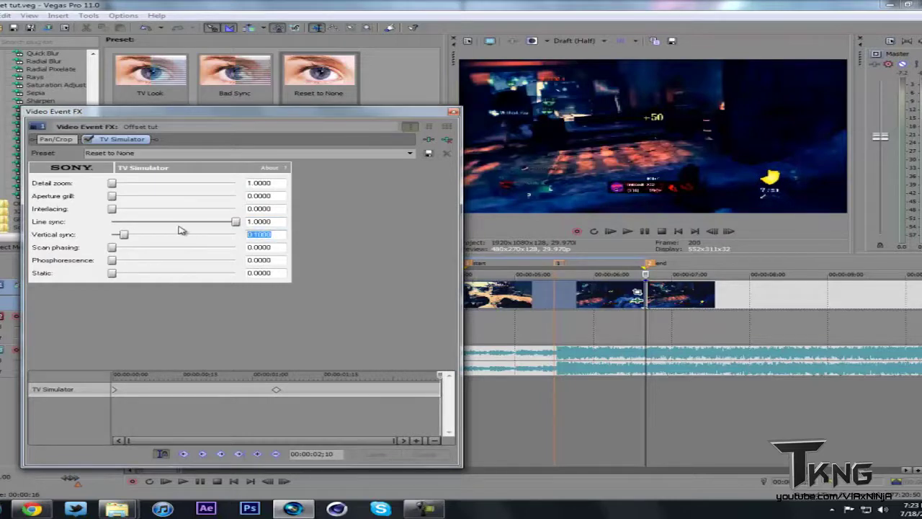
{"action": "key", "text": "Return"}
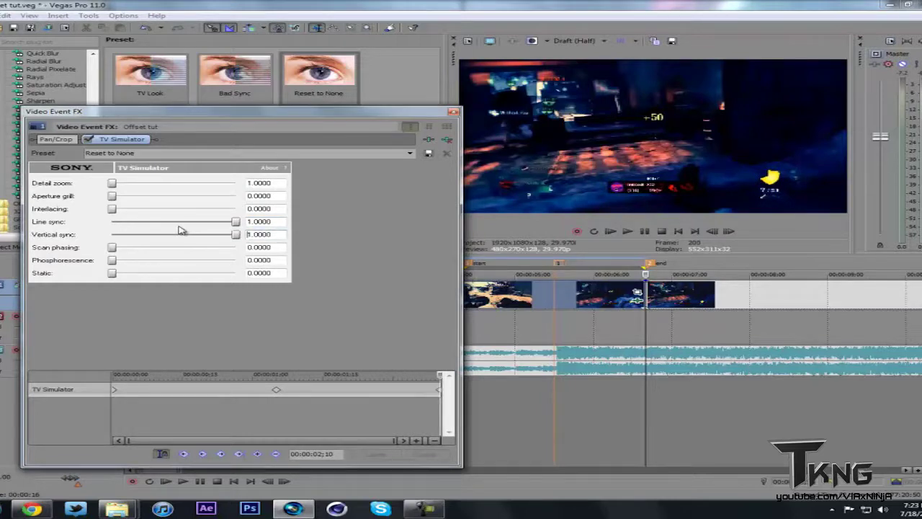
{"action": "left_click", "coordinate": [453, 112]}
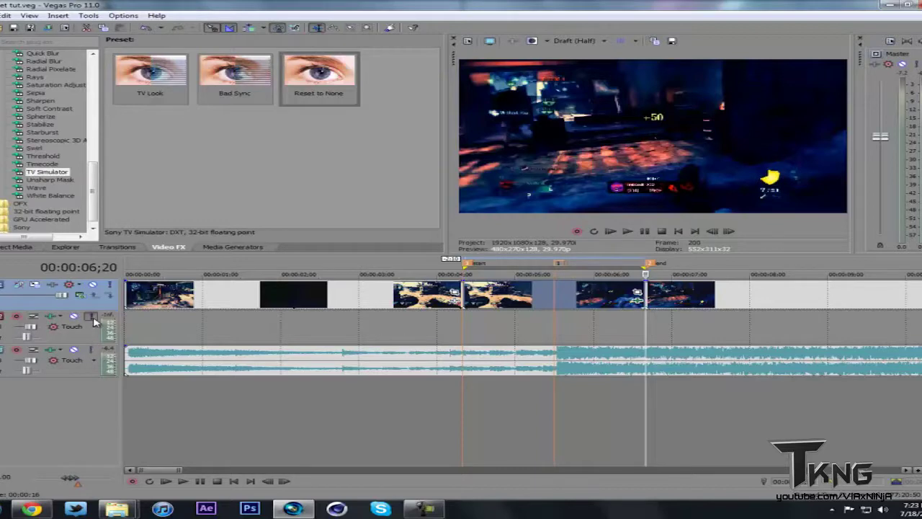
Solo the empty audio track to silence the music and play the Offset tut clip from the start marker
{"action": "left_click", "coordinate": [91, 350]}
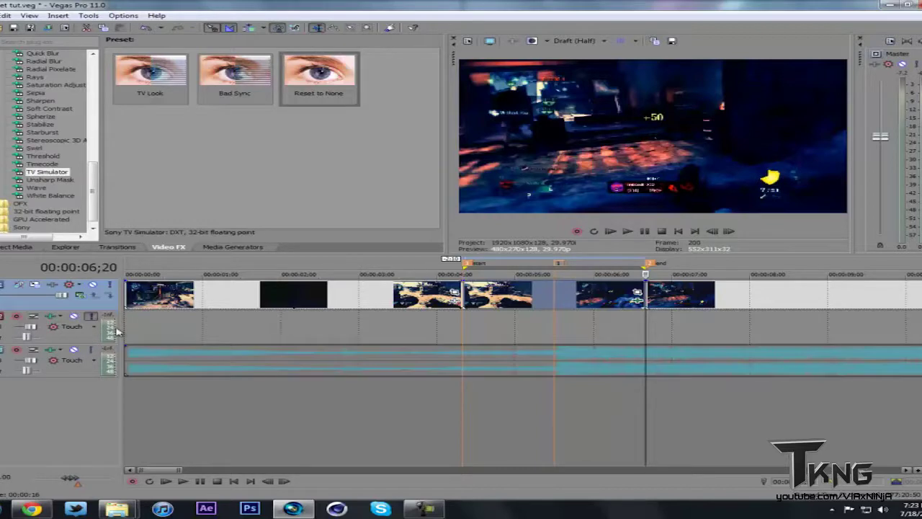
{"action": "left_click", "coordinate": [461, 344]}
{"action": "key", "text": "space"}
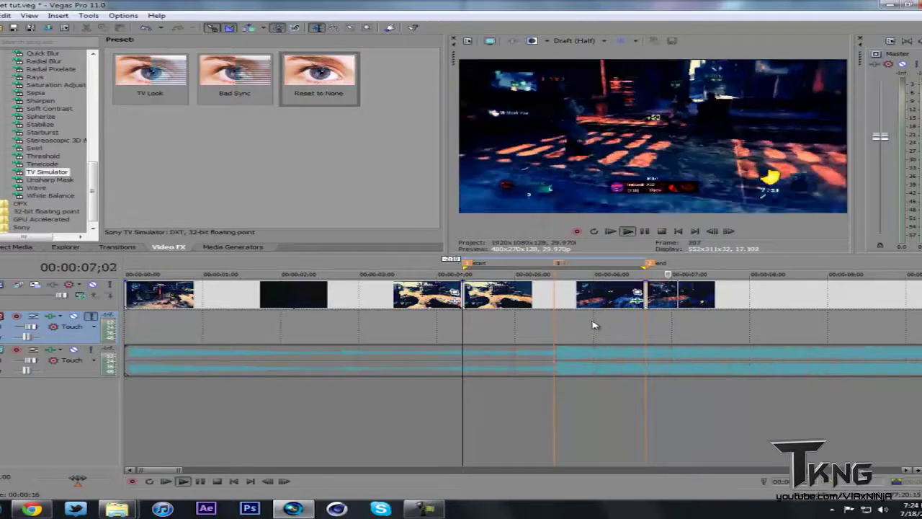
{"action": "key", "text": "space"}
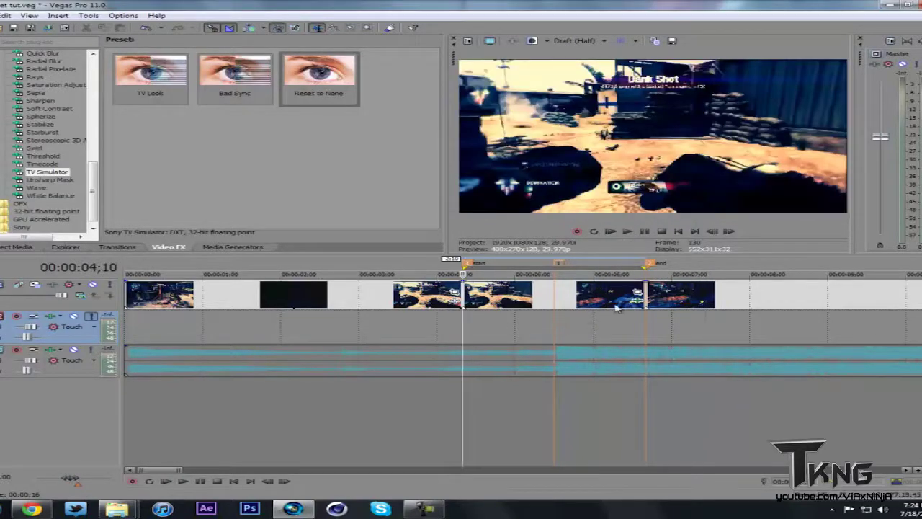
Check the TV Simulator keyframes across the whole Offset tut clip, close its effect settings and save the project
{"action": "left_click", "coordinate": [636, 294]}
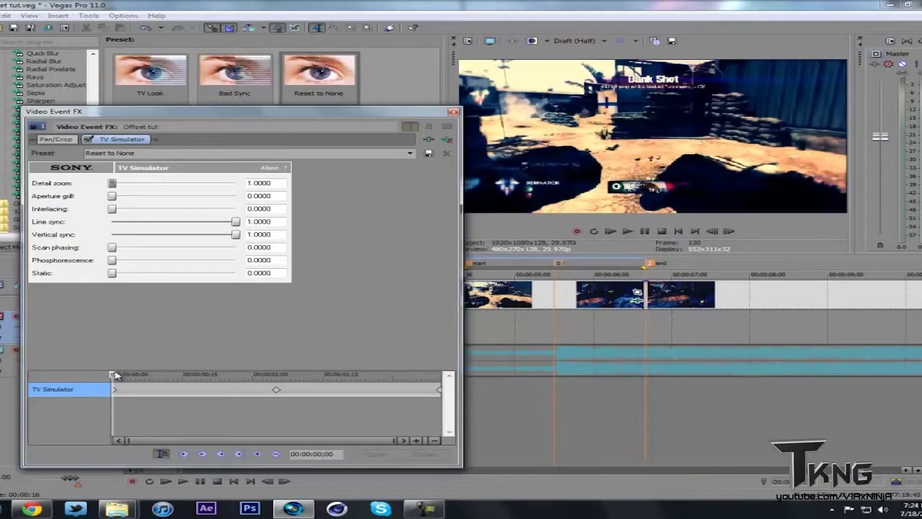
{"action": "left_click_drag", "start_coordinate": [118, 375], "coordinate": [441, 389]}
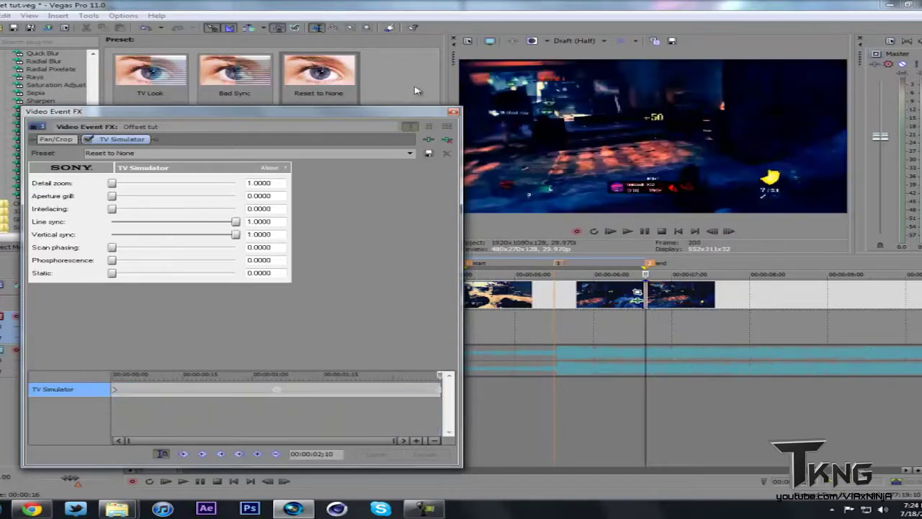
{"action": "left_click", "coordinate": [452, 111]}
{"action": "key", "text": "ctrl+s"}
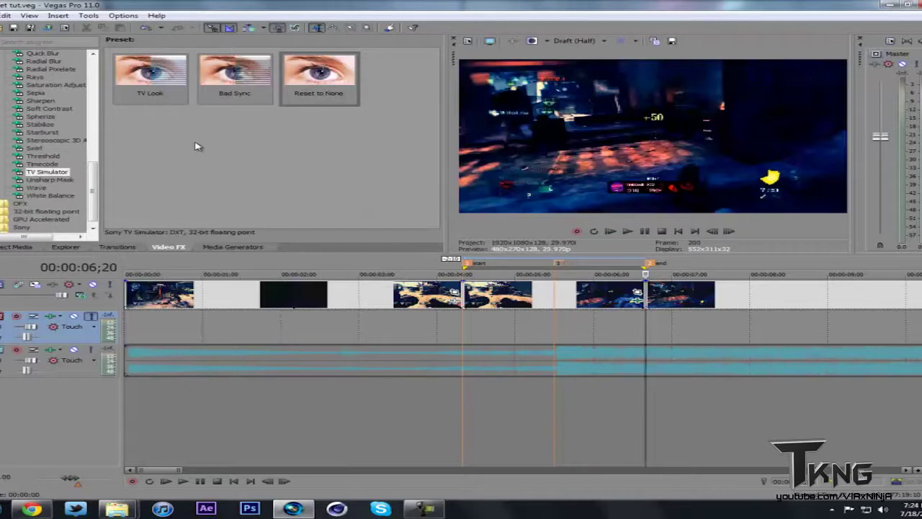
Apply the Linear Blur effect with the Vertical Light preset to the Offset tut clip
{"action": "left_click_drag", "start_coordinate": [92, 193], "coordinate": [92, 176]}
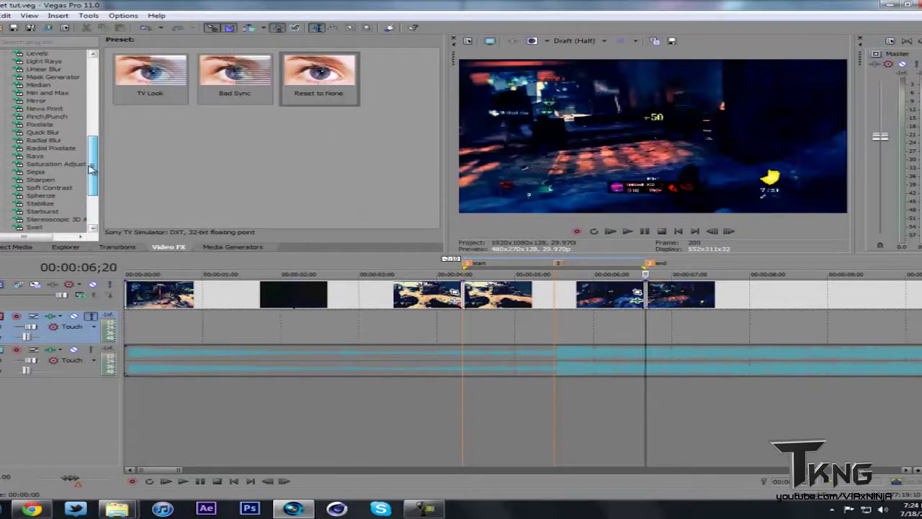
{"action": "scroll", "coordinate": [41, 122], "scroll_direction": "up", "scroll_amount": 2}
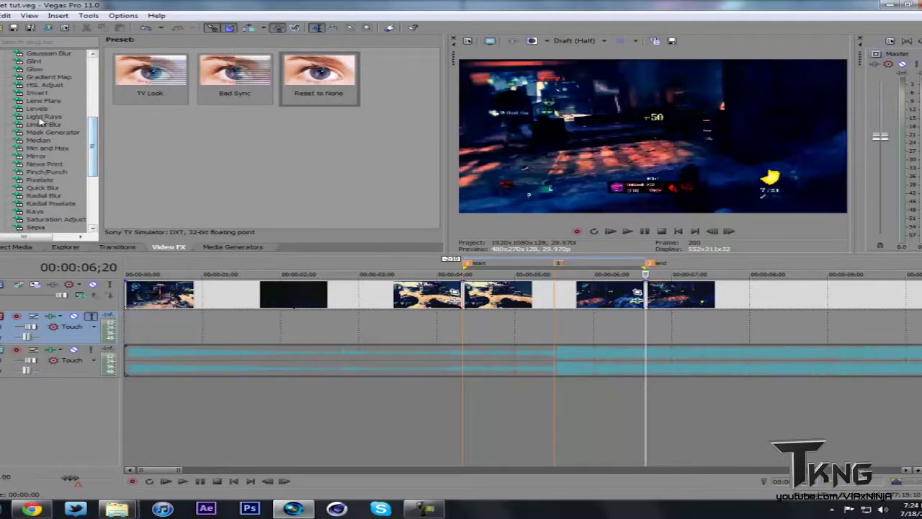
{"action": "left_click", "coordinate": [41, 124]}
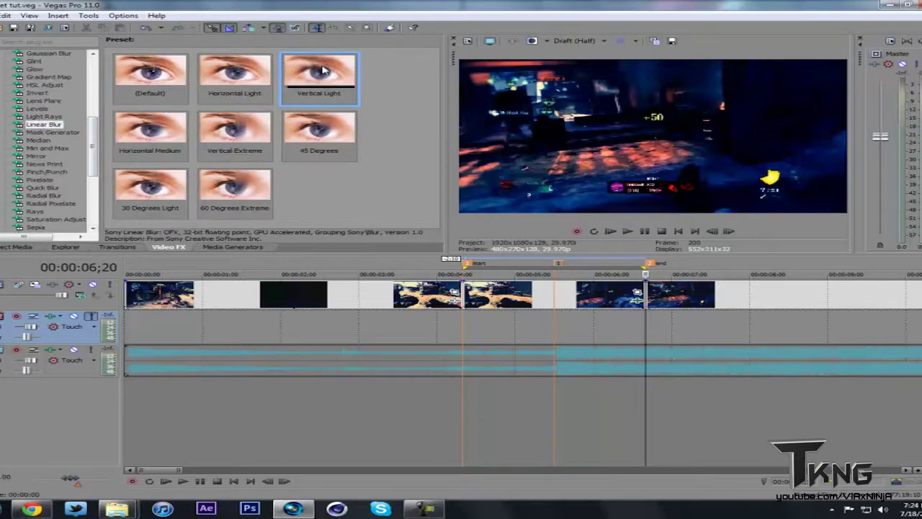
{"action": "left_click_drag", "start_coordinate": [531, 308], "coordinate": [530, 309]}
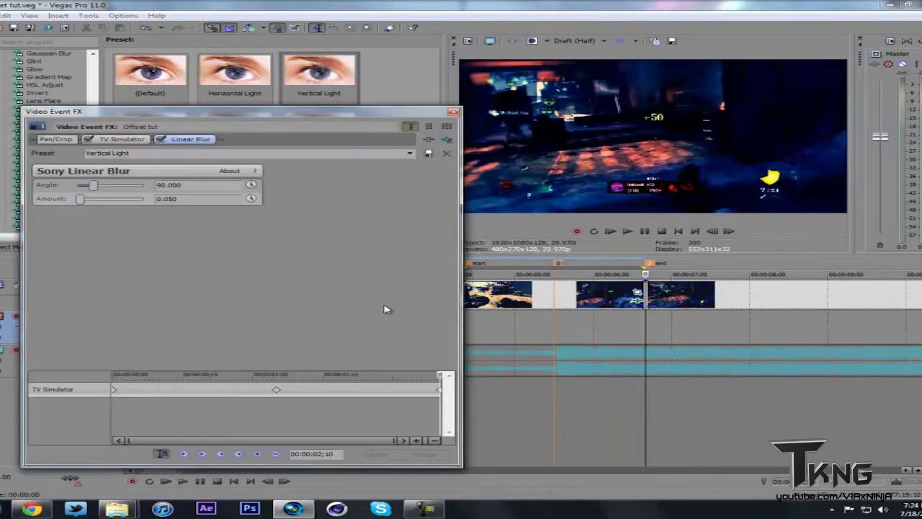
Enable animation of the Linear Blur Amount and set it to 0 at the start of the clip
{"action": "left_click", "coordinate": [251, 198]}
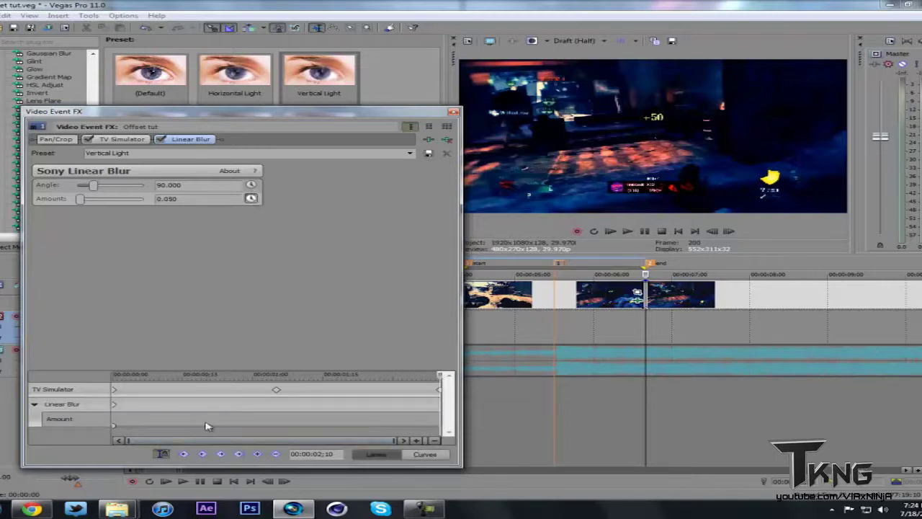
{"action": "left_click_drag", "start_coordinate": [441, 380], "coordinate": [278, 373]}
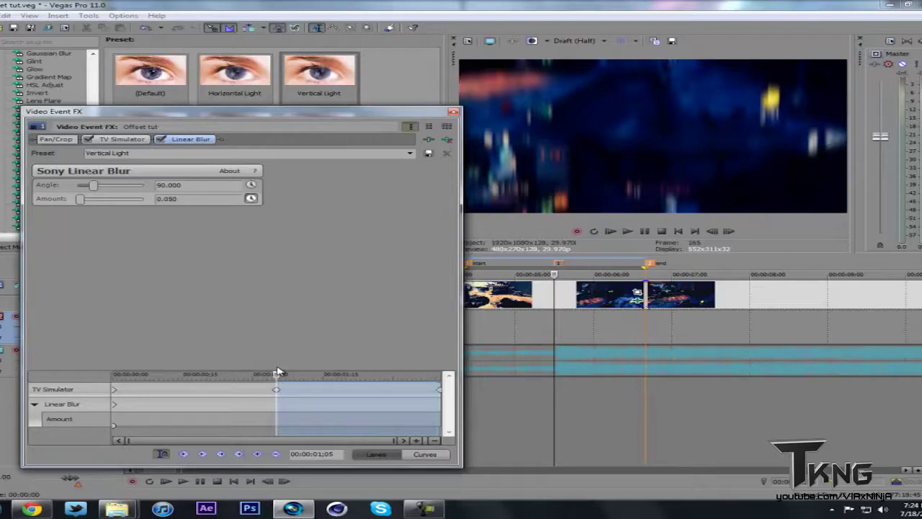
{"action": "left_click", "coordinate": [278, 372]}
{"action": "left_click", "coordinate": [561, 265]}
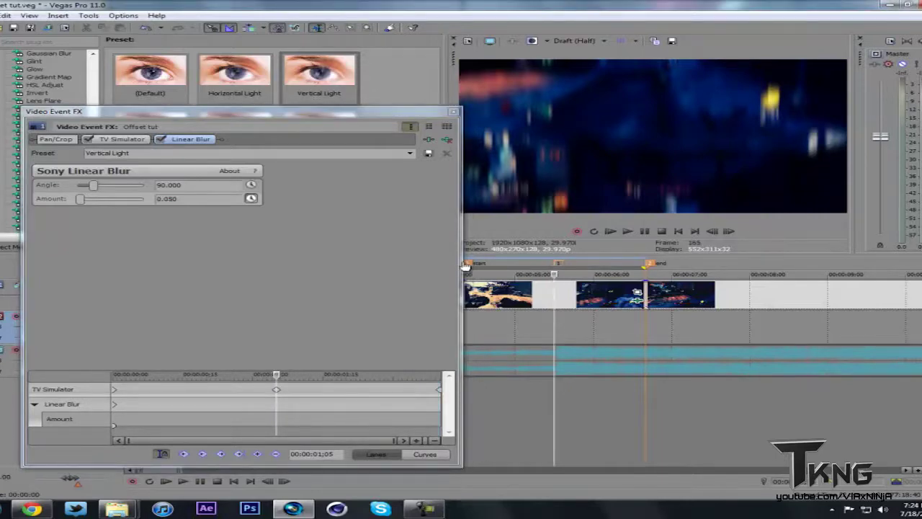
{"action": "left_click", "coordinate": [467, 264]}
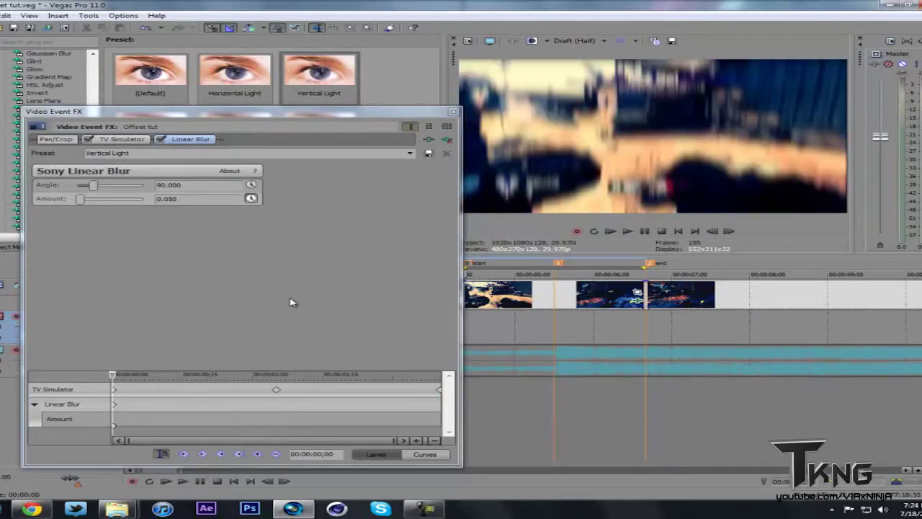
{"action": "left_click", "coordinate": [176, 198]}
{"action": "key", "text": "Return"}
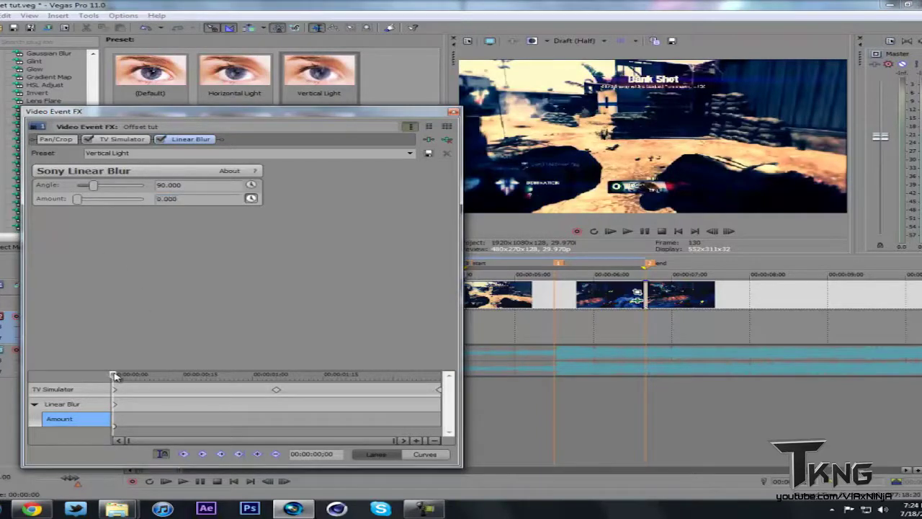
Keyframe the Linear Blur Amount at 0.125 on the middle marker, at 00:00:01;05 in the clip
{"action": "mouse_move", "coordinate": [114, 376]}
{"action": "left_mouse_down"}
{"action": "mouse_move", "coordinate": [320, 384]}
{"action": "mouse_move", "coordinate": [276, 385]}
{"action": "left_mouse_up"}
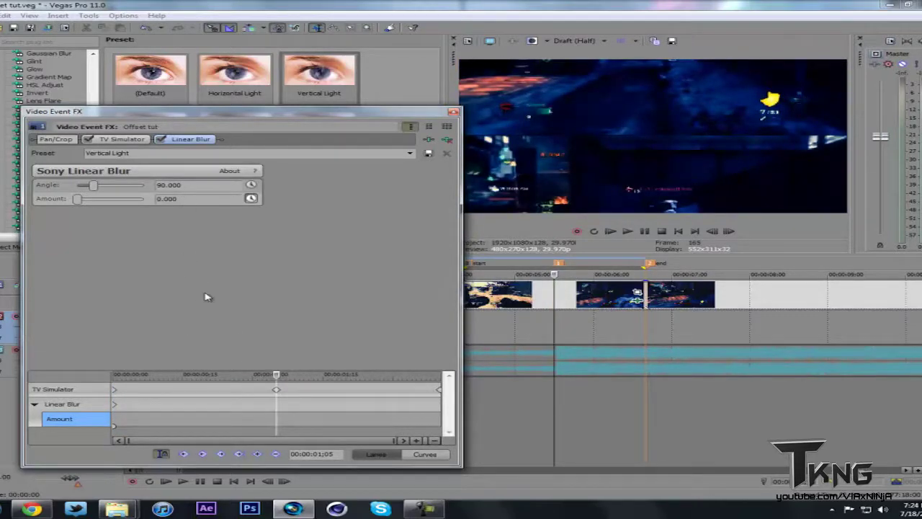
{"action": "left_click", "coordinate": [256, 454]}
{"action": "type", "text": ".25"}
{"action": "key", "text": "Return"}
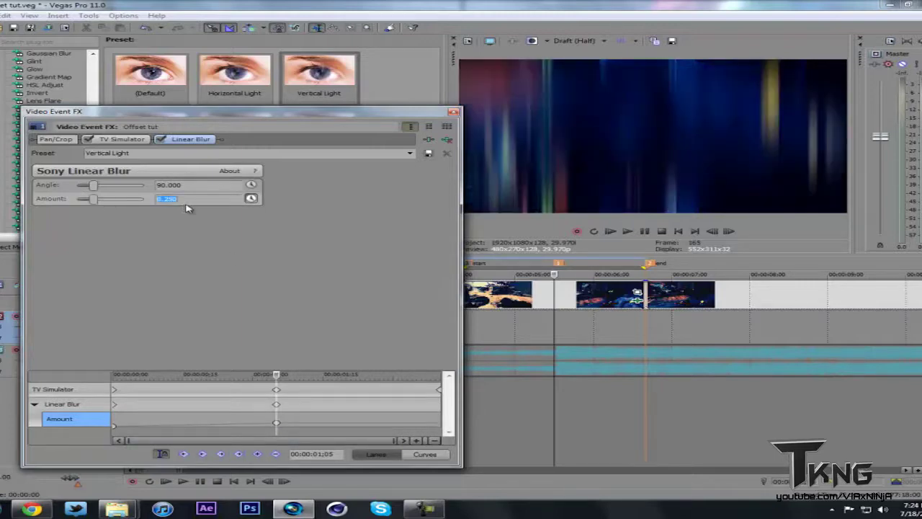
{"action": "type", "text": ".125"}
{"action": "key", "text": "Return"}
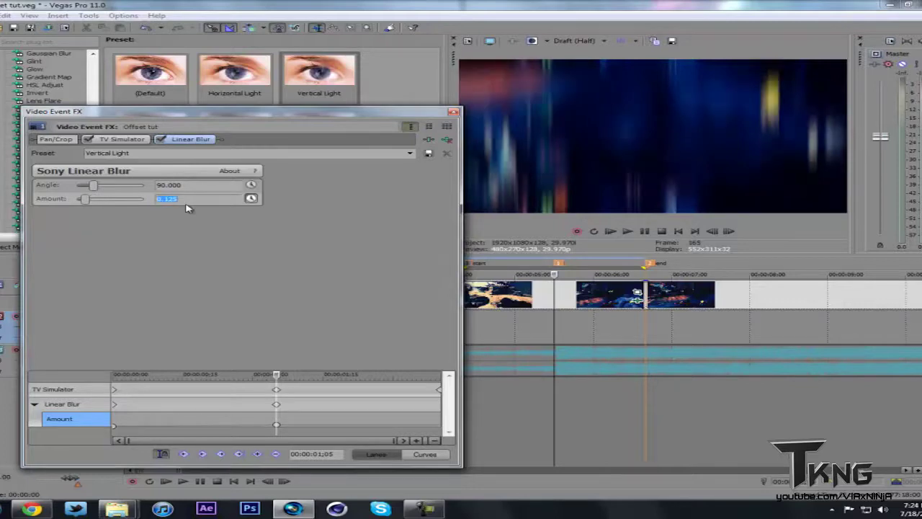
Keyframe the Linear Blur Amount at 0 at the end of the clip and close the effect settings
{"action": "left_click_drag", "start_coordinate": [277, 376], "coordinate": [454, 393]}
{"action": "left_click", "coordinate": [257, 454]}
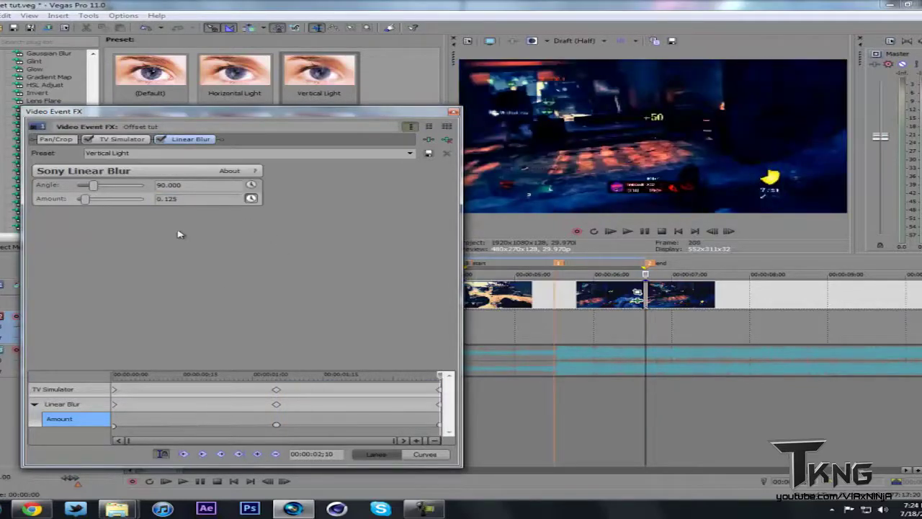
{"action": "type", "text": "0"}
{"action": "key", "text": "Return"}
{"action": "left_click", "coordinate": [453, 112]}
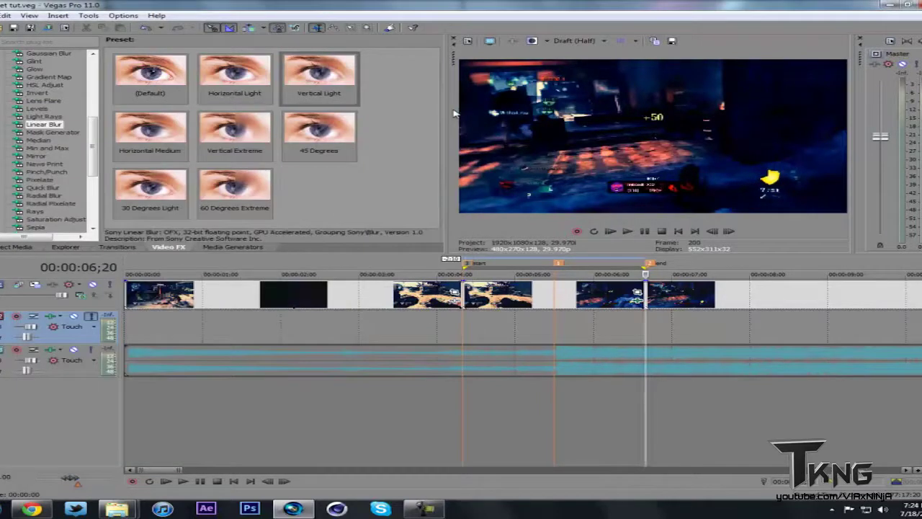
Select the time range of the Offset tut clip and play it to review the blurred transition
{"action": "double_click", "coordinate": [511, 304]}
{"action": "key", "text": "space"}
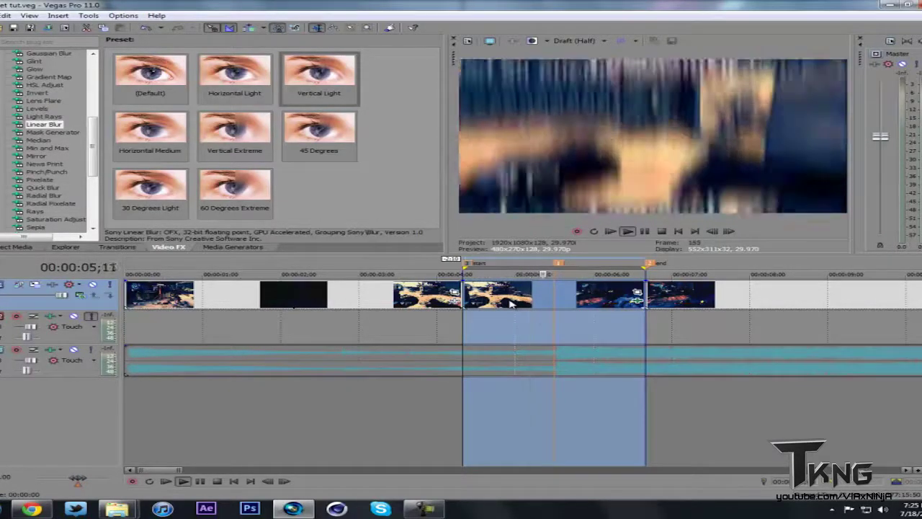
{"action": "key", "text": "space"}
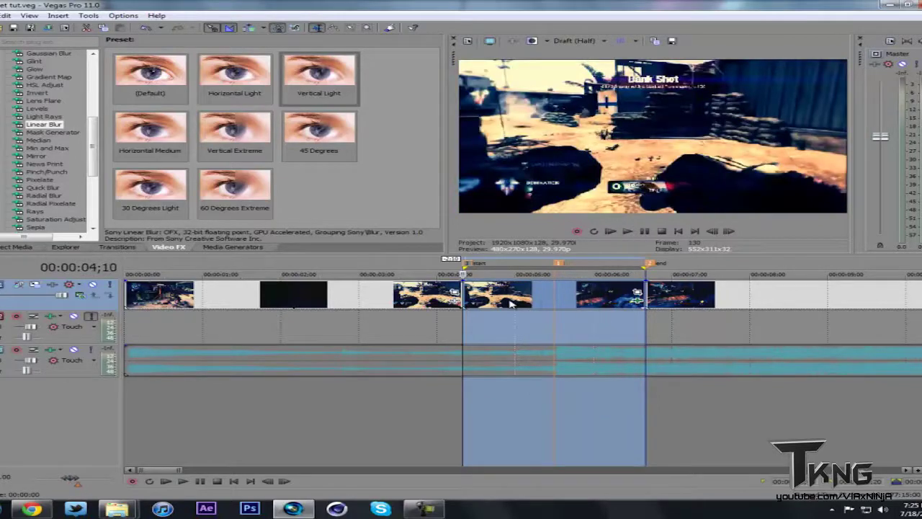
{"action": "left_click", "coordinate": [466, 328]}
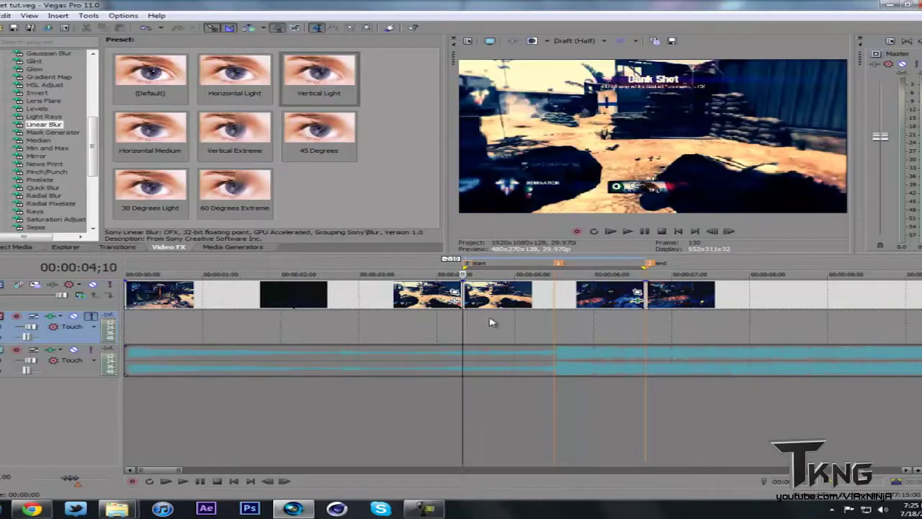